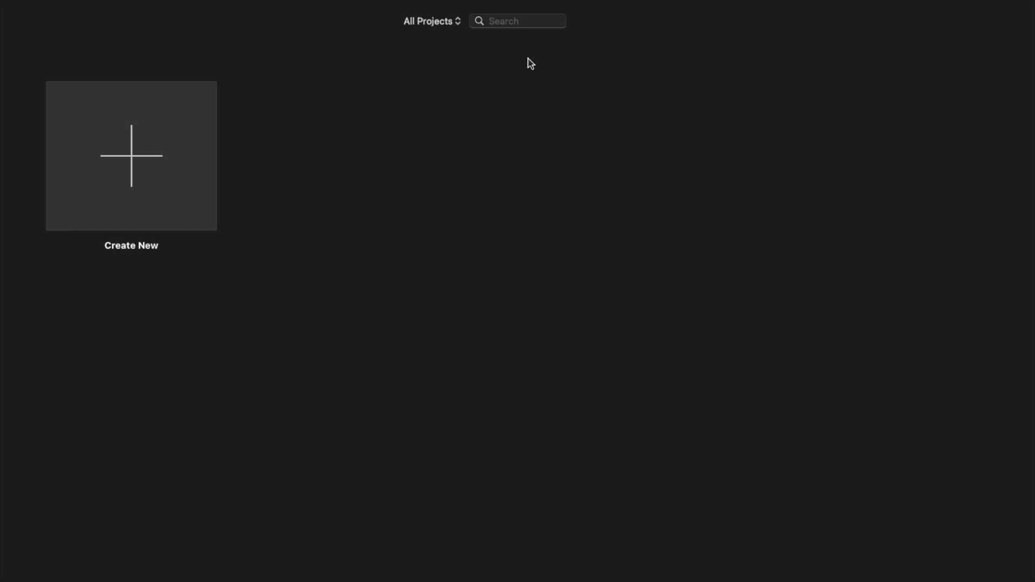
# - Create a new Movie project, My Movie 10
pyautogui.click(157, 158)
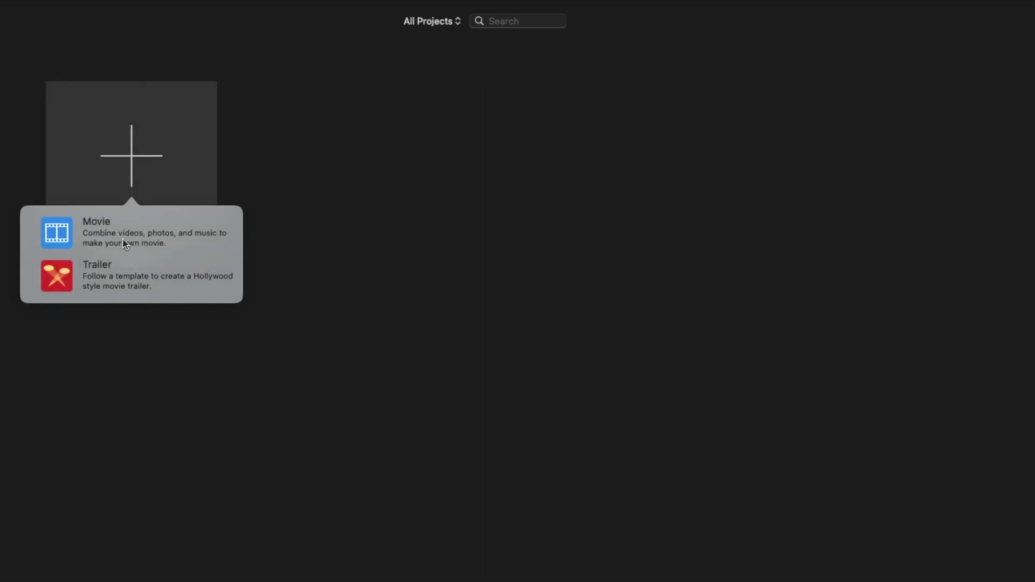
pyautogui.click(107, 241)
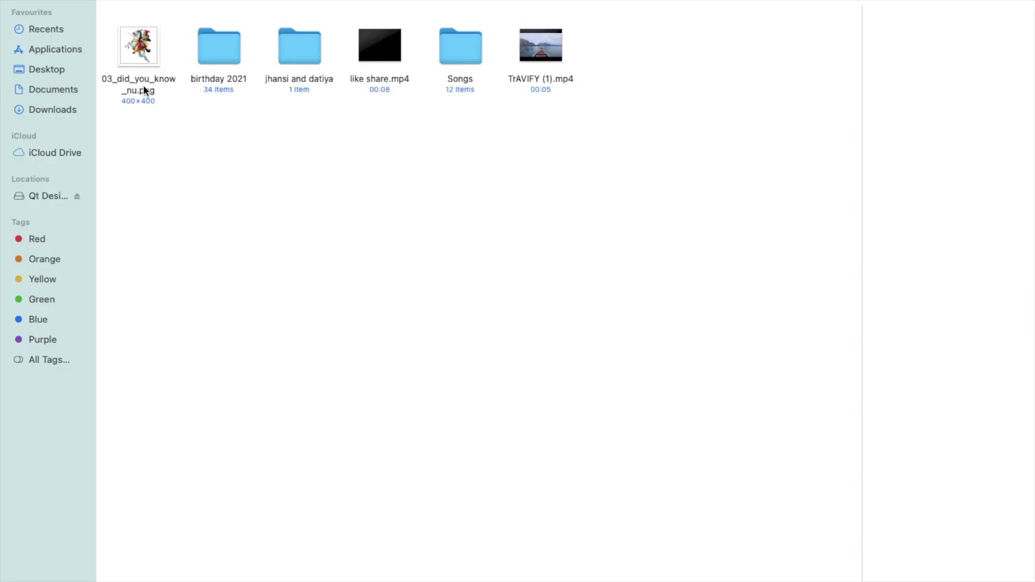
# - Open the jhansi and datiya fort footage folder and drag GH012631–GH012637 into the timeline
pyautogui.doubleClick(284, 54)
pyautogui.doubleClick(132, 50)
pyautogui.moveTo(481, 161)
pyautogui.click(460, 151)
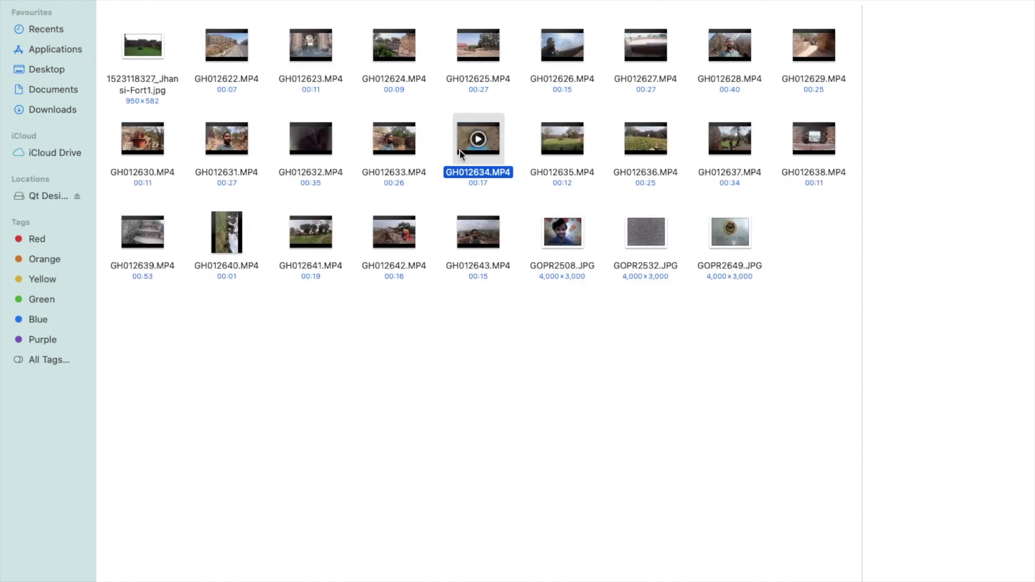
pyautogui.moveTo(742, 178); pyautogui.dragTo(188, 128)
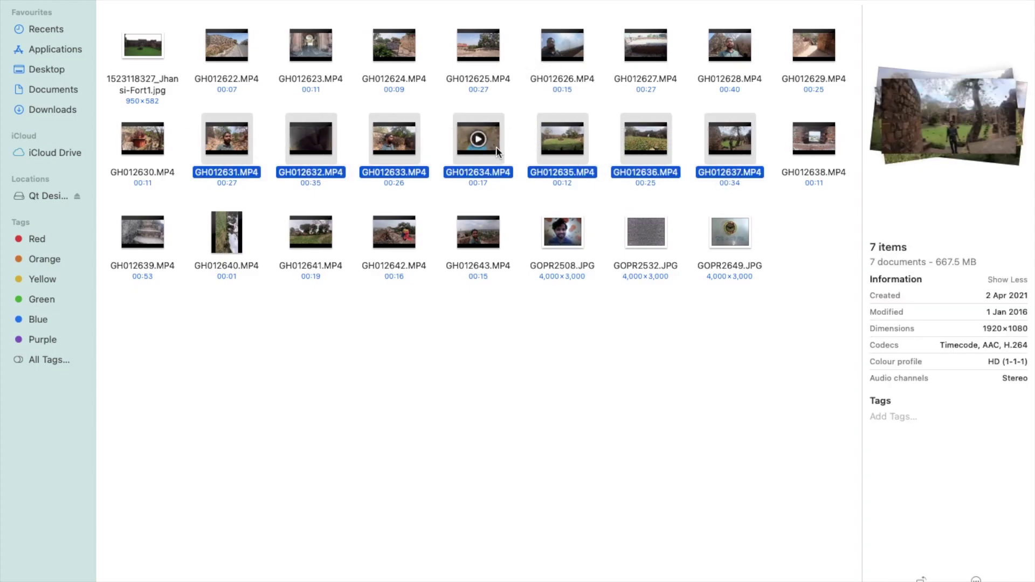
pyautogui.moveTo(661, 178); pyautogui.dragTo(441, 494)
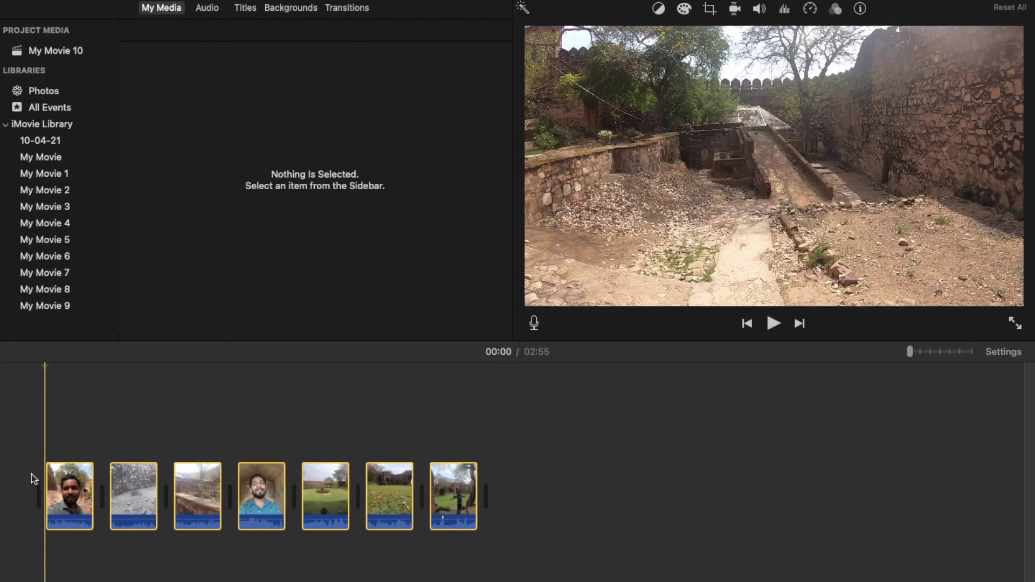
# - Briefly play the 02:55 seven-clip timeline, then zoom the timeline in
pyautogui.click(31, 474)
pyautogui.press('space')
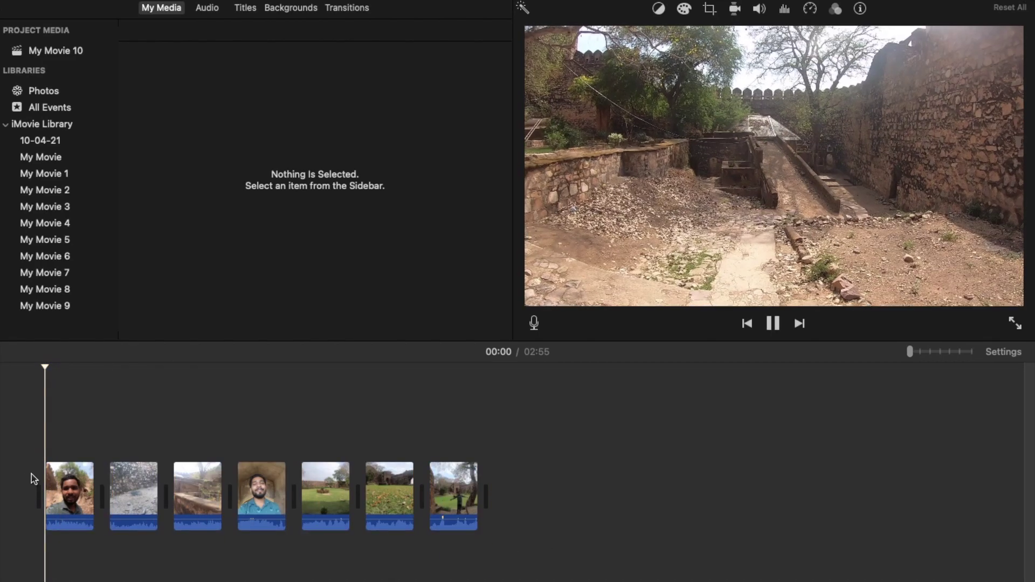
pyautogui.press('space')
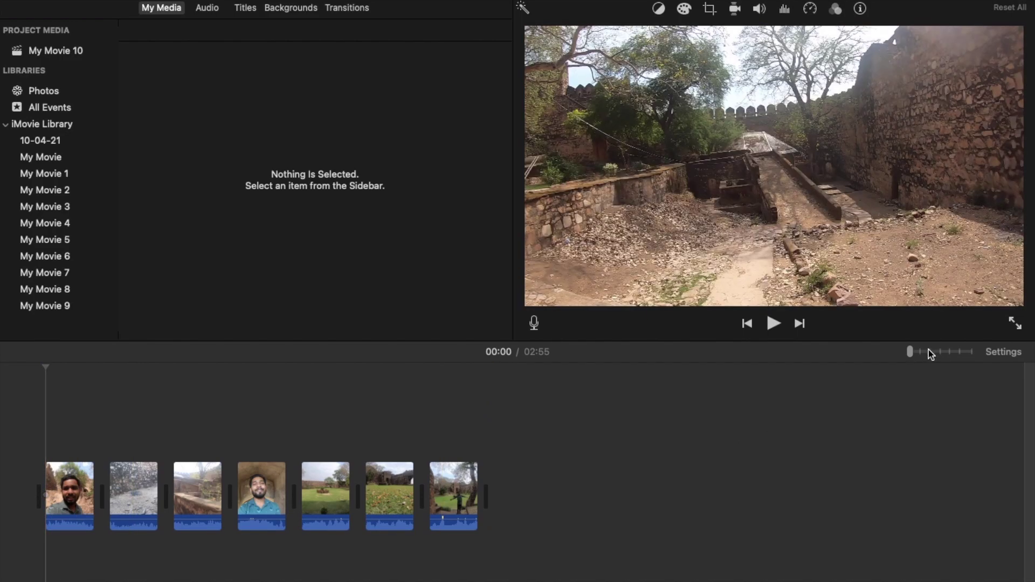
pyautogui.click(928, 350)
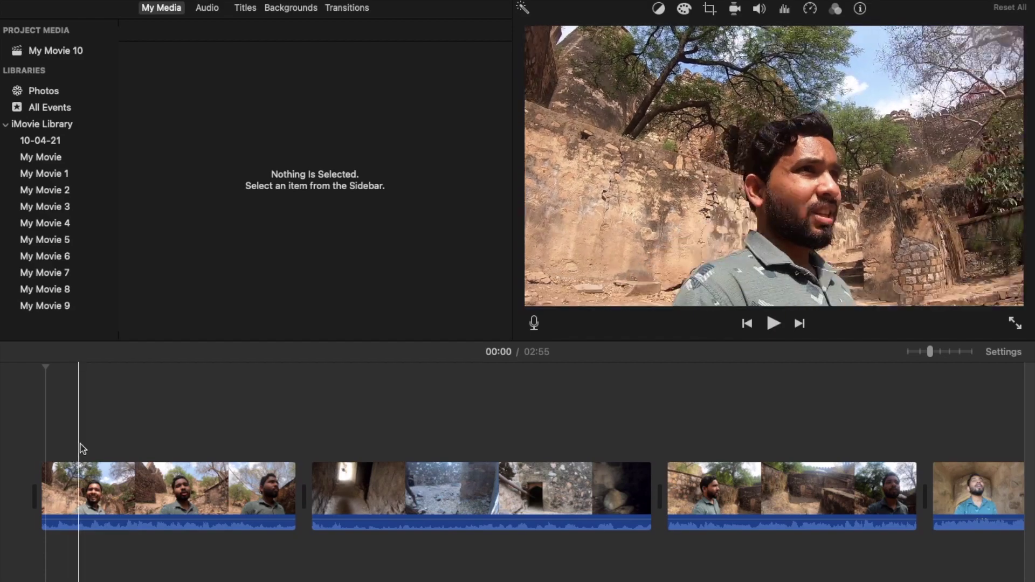
# - Play back the first clip from near the movie start
pyautogui.click(101, 451)
pyautogui.press('space')
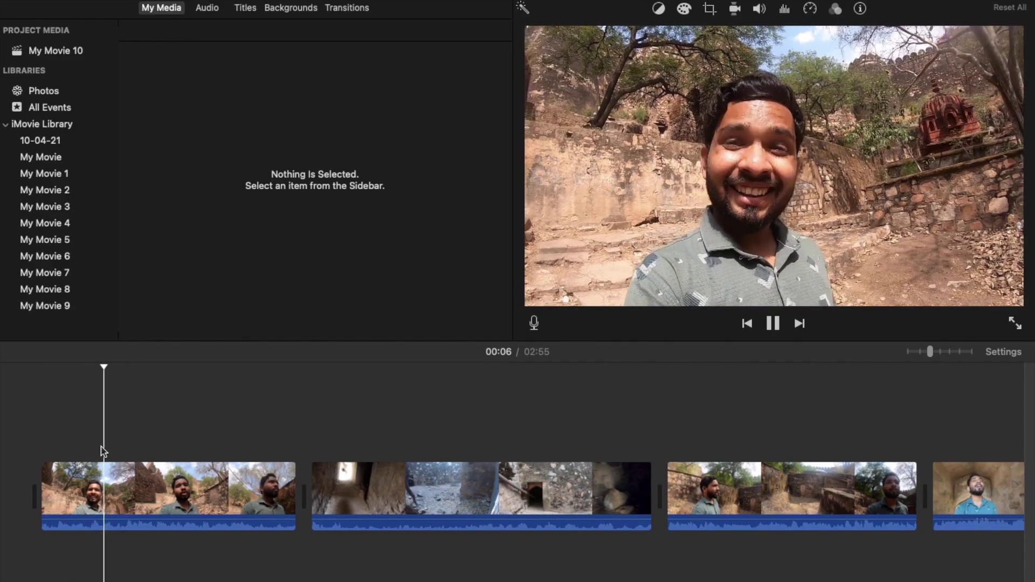
pyautogui.press('XF86AudioRaiseVolume')
pyautogui.click(93, 451)
pyautogui.press('space')
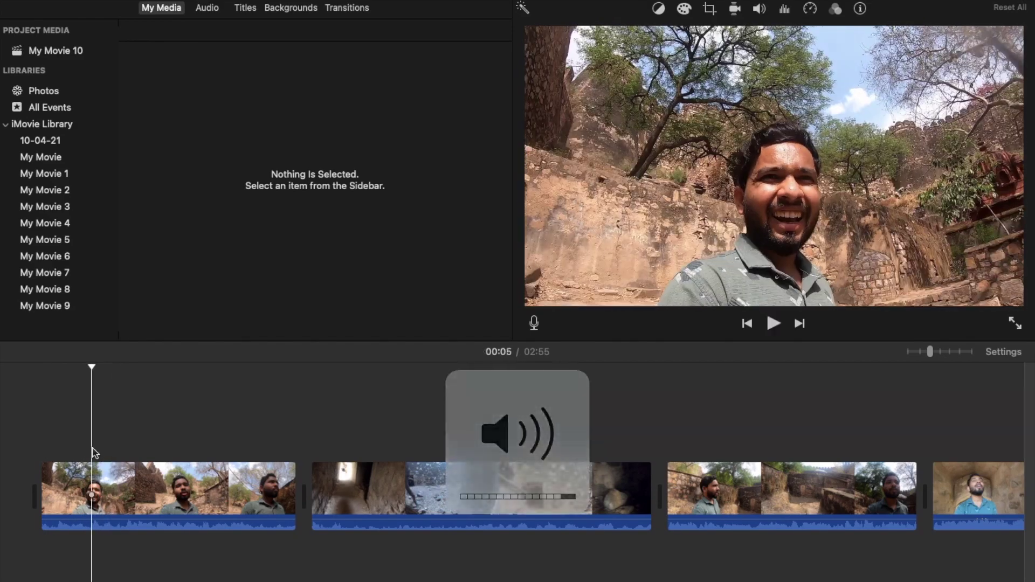
pyautogui.press('XF86AudioRaiseVolume')
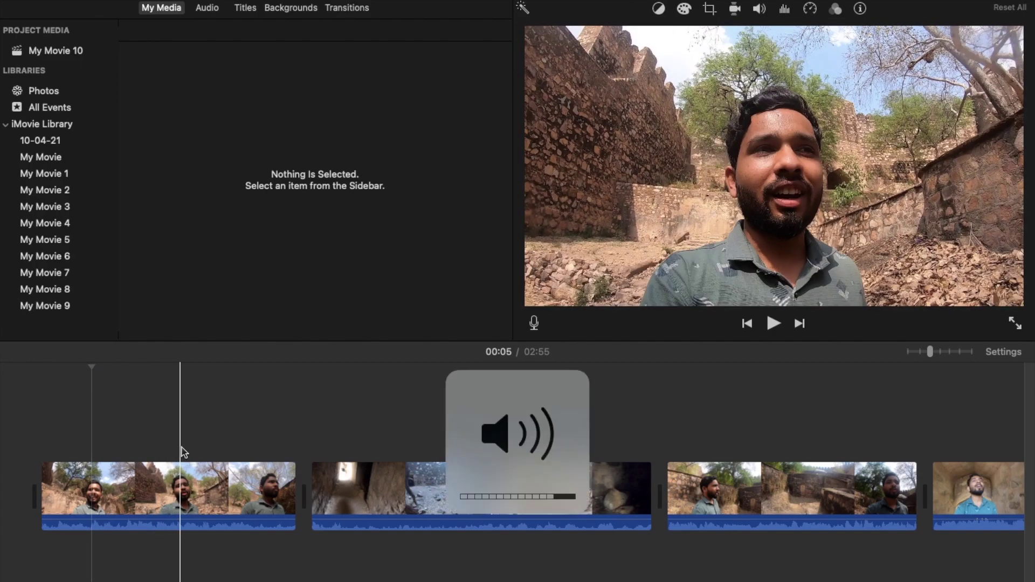
# - Turn the second clip's volume down to nearly silent and show the Sound Effects library
pyautogui.click(222, 451)
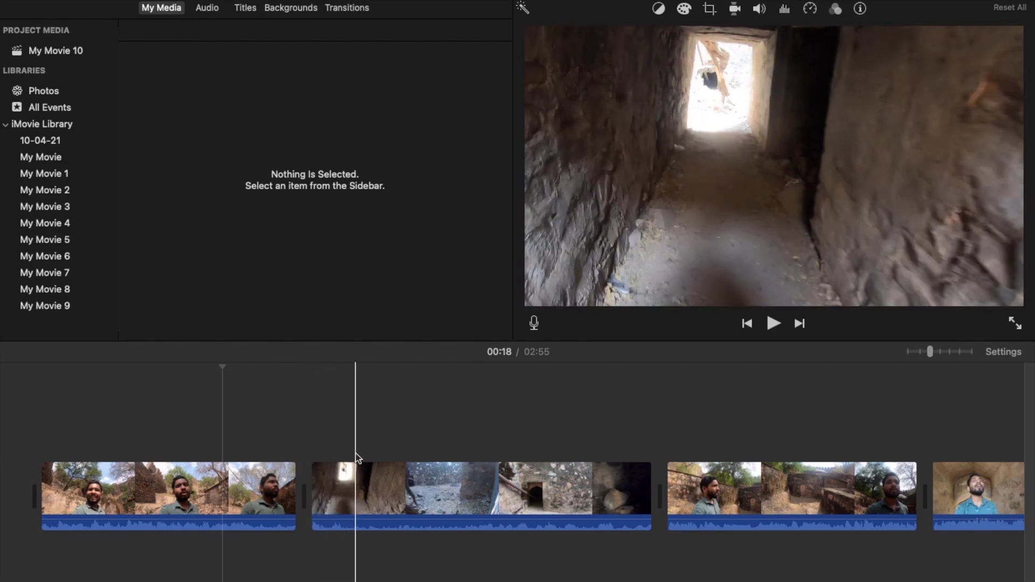
pyautogui.click(356, 458)
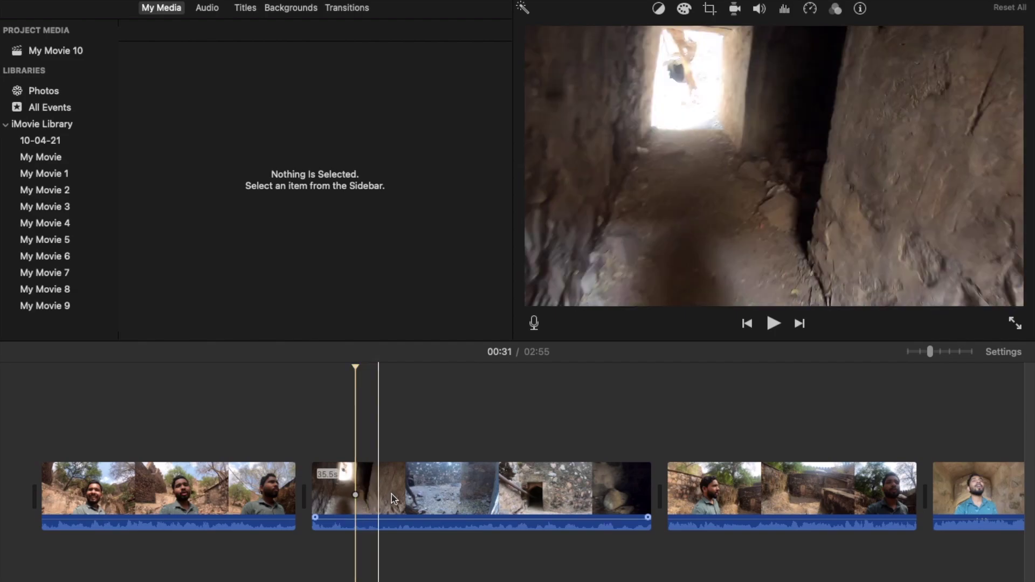
pyautogui.moveTo(402, 524); pyautogui.dragTo(425, 539)
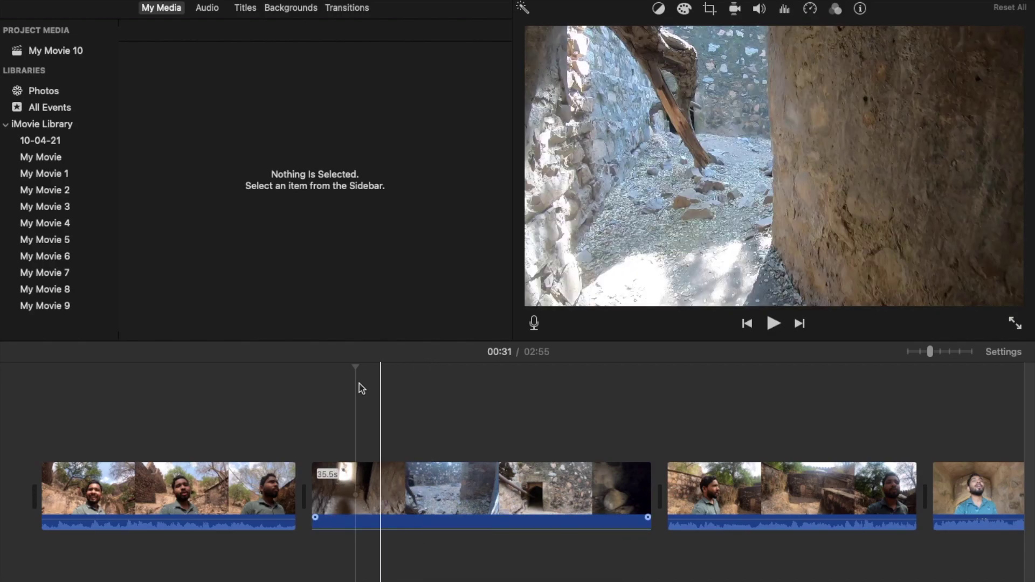
pyautogui.click(200, 10)
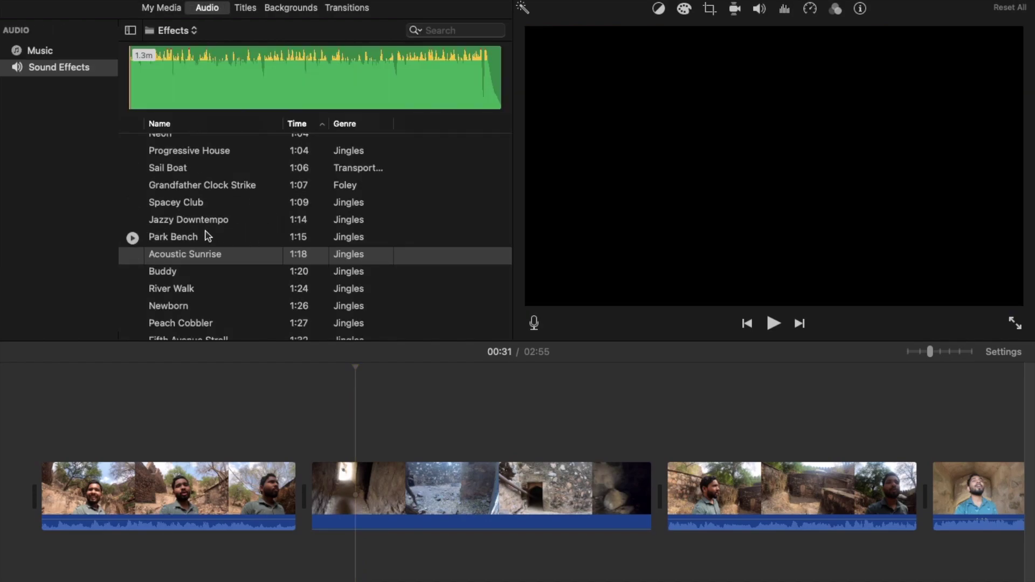
# - Preview the Havana sound effect, then preview the 1:02 Jungle ambience instead
pyautogui.scroll(-2, 141, 245)
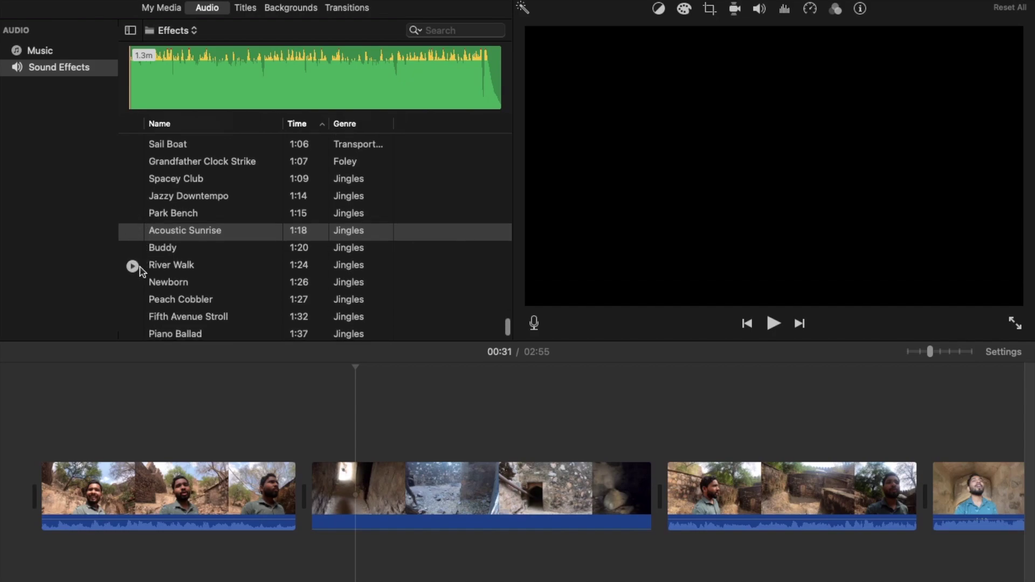
pyautogui.scroll(-5, 133, 303)
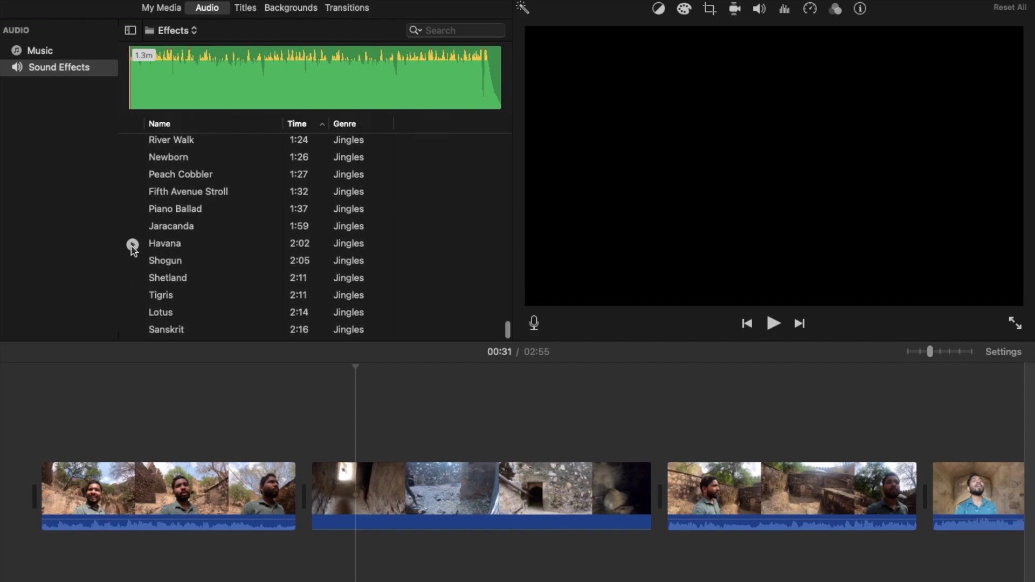
pyautogui.click(134, 248)
pyautogui.click(134, 248)
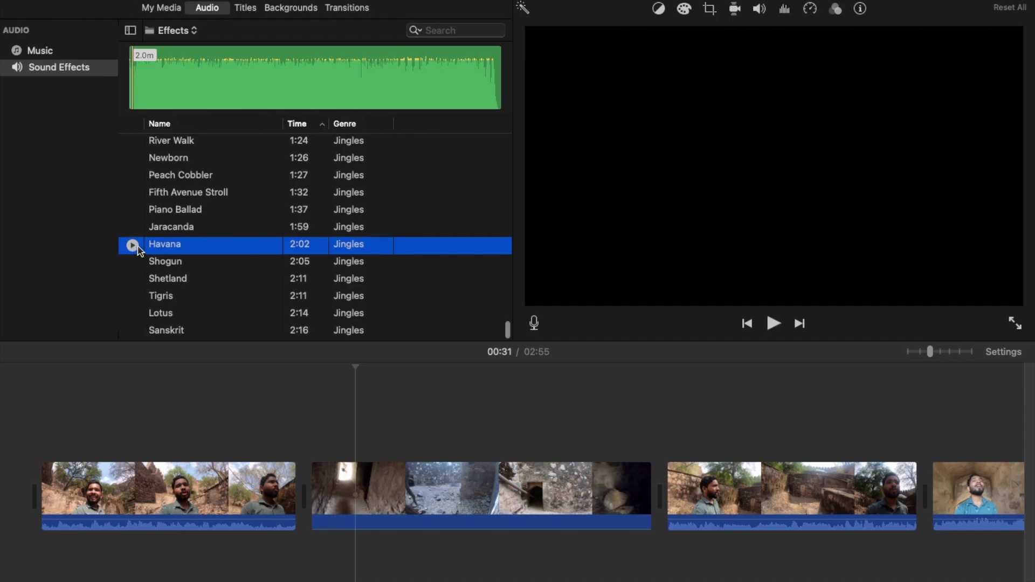
pyautogui.scroll(5, 139, 251)
pyautogui.click(132, 211)
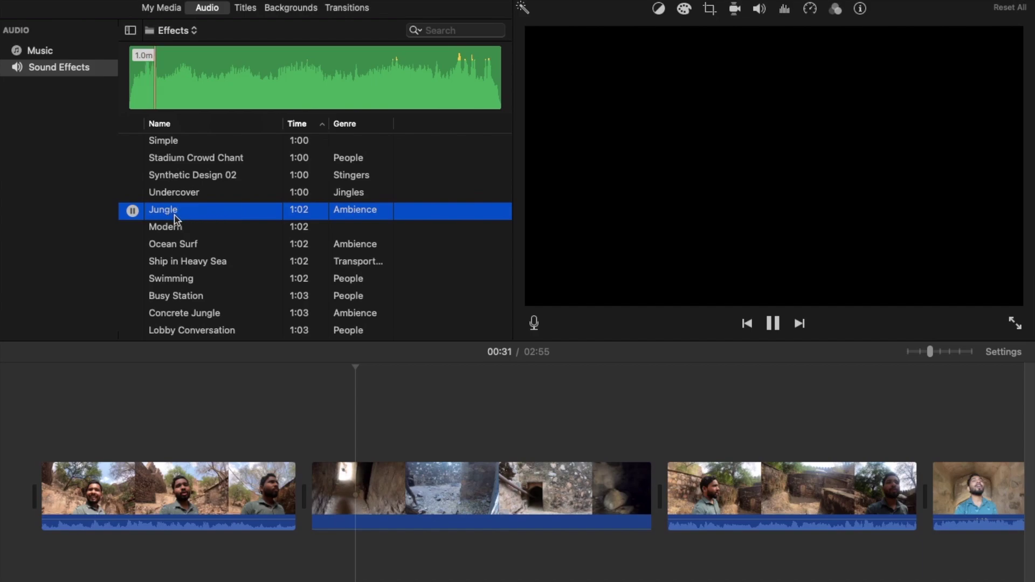
# - Place Jungle under the second clip, play it, and trim it to 35.5s
pyautogui.moveTo(350, 544)
pyautogui.mouseDown()
pyautogui.moveTo(361, 554)
pyautogui.moveTo(335, 560)
pyautogui.mouseUp()
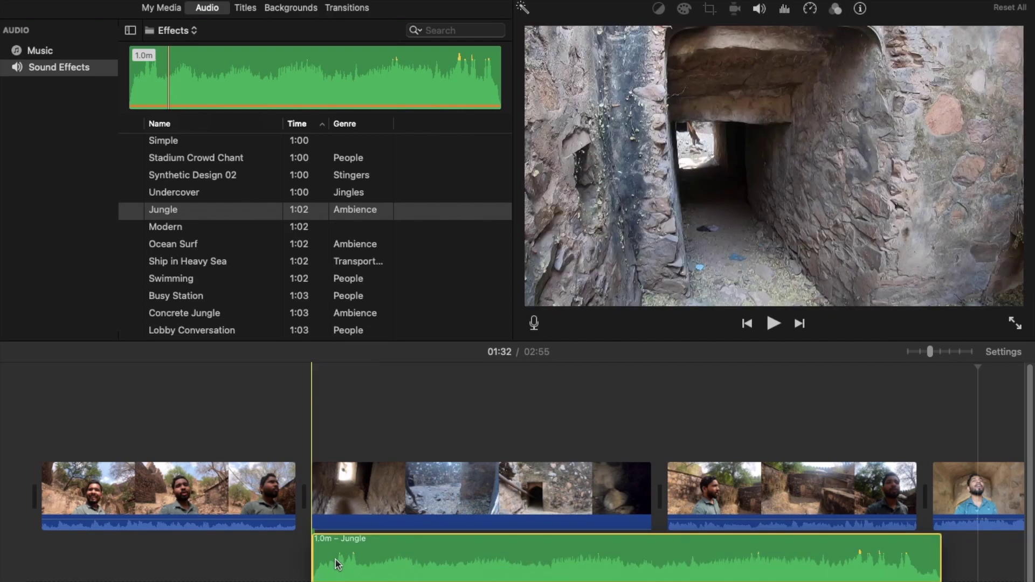
pyautogui.press('space')
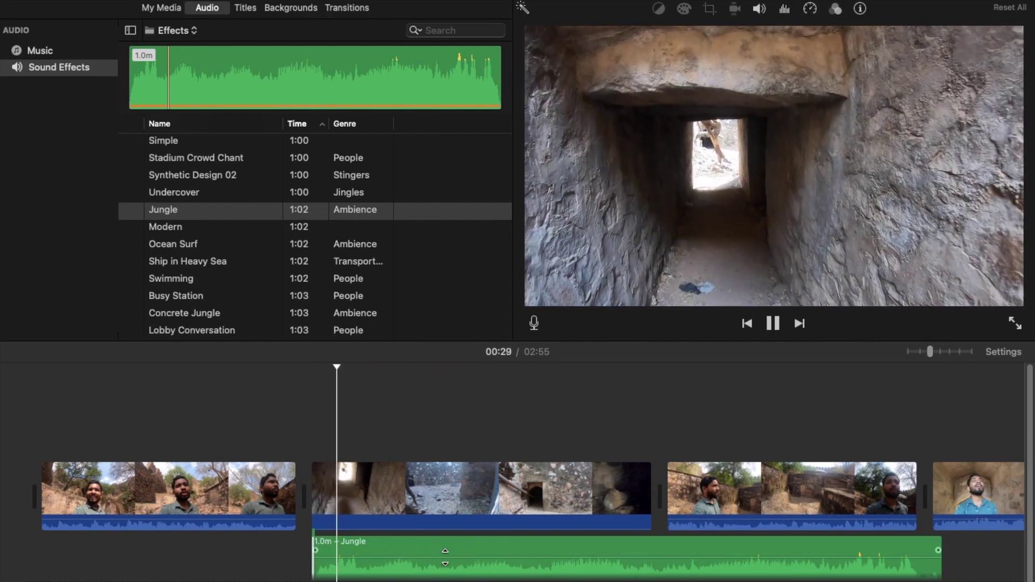
pyautogui.press('space')
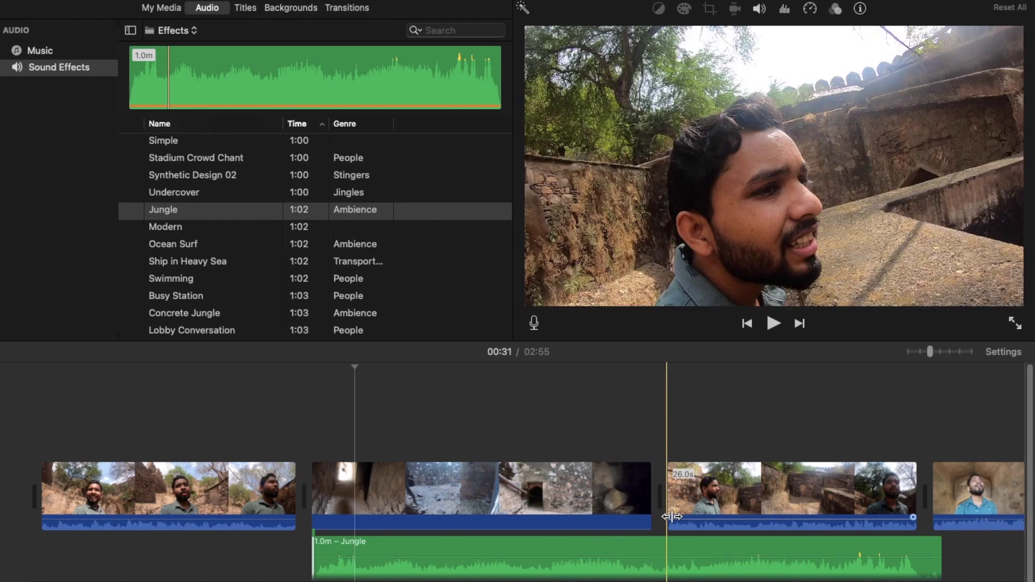
pyautogui.hscroll(5, 519, 519)
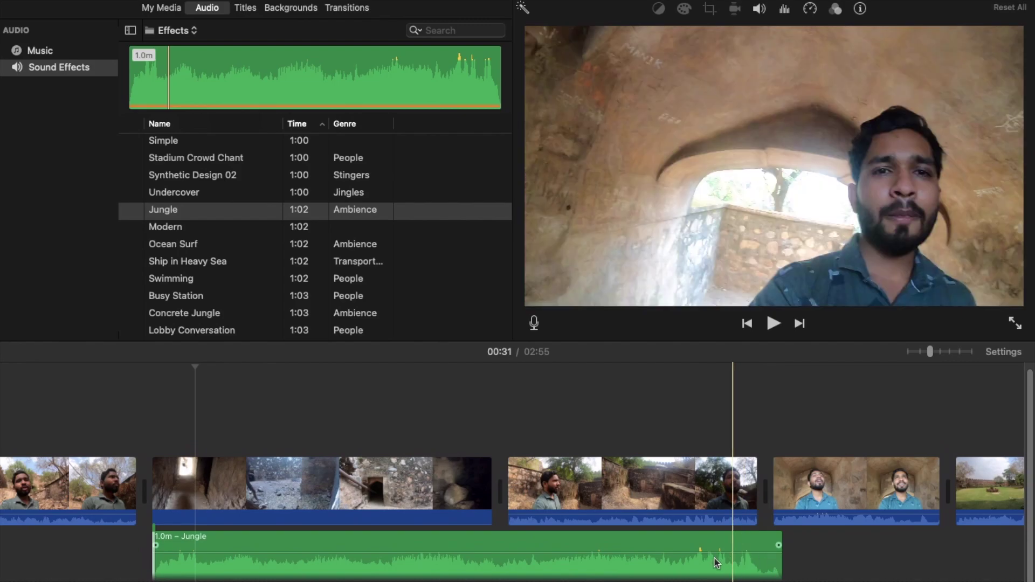
pyautogui.moveTo(779, 573); pyautogui.dragTo(492, 572)
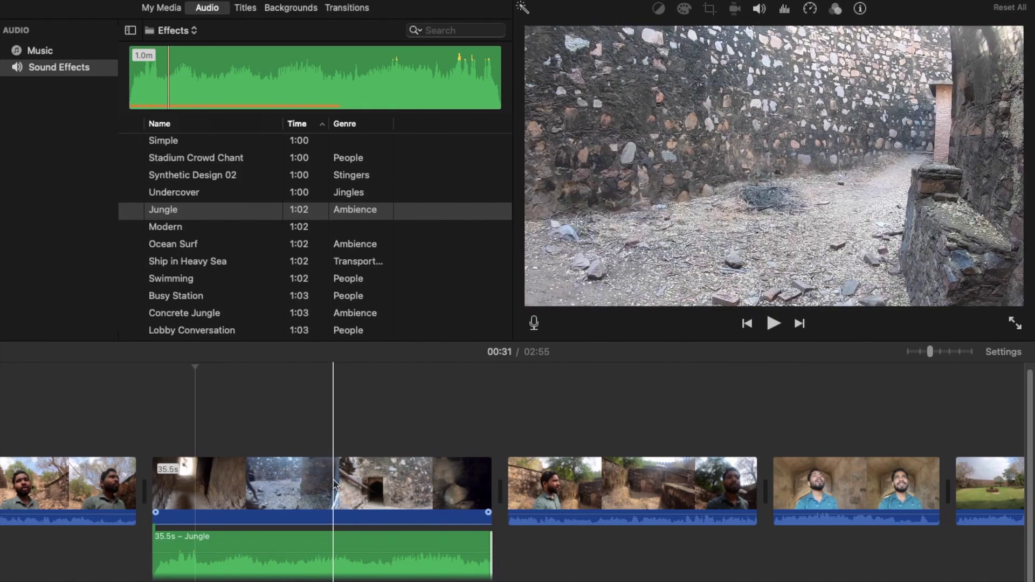
# - Split the tunnel clip at the playhead and delete its 16.5s second half
pyautogui.click(334, 484)
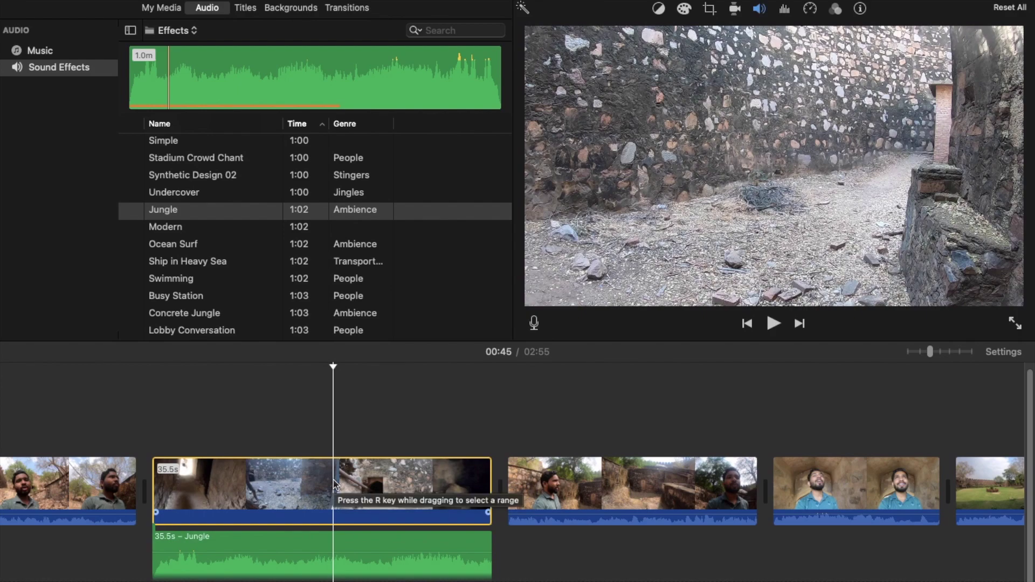
pyautogui.press('super+b')
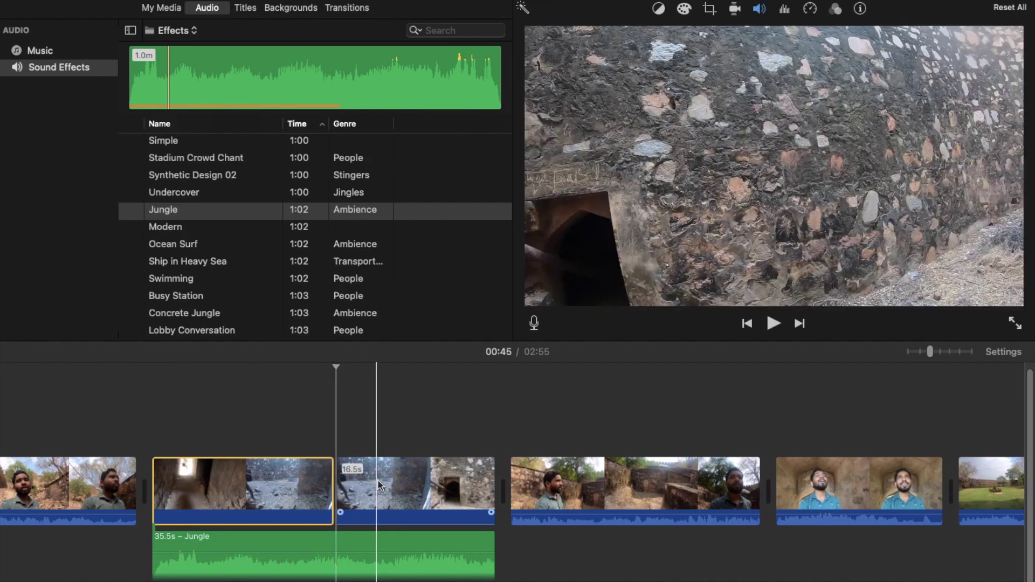
pyautogui.click(397, 484)
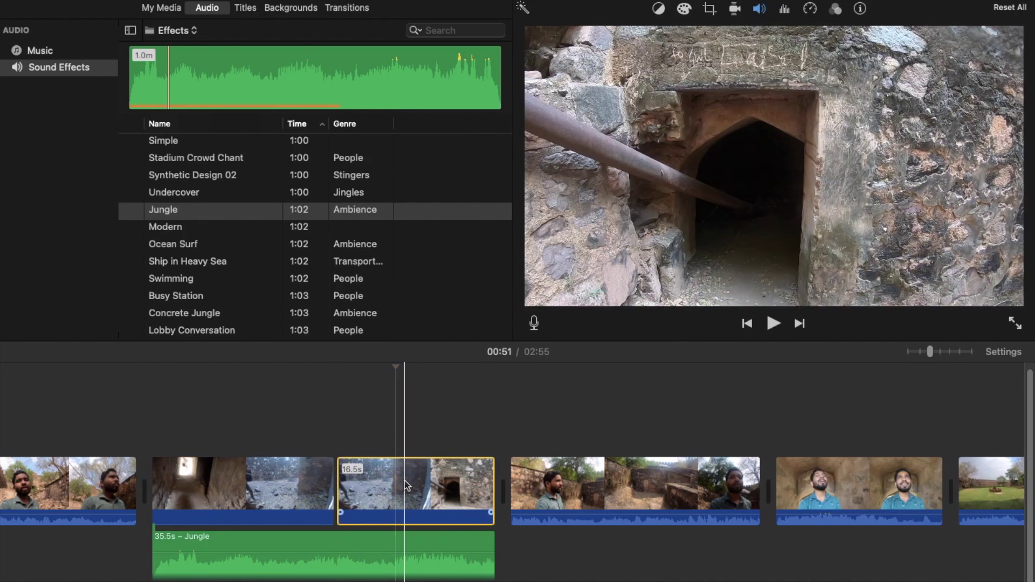
pyautogui.press('Delete')
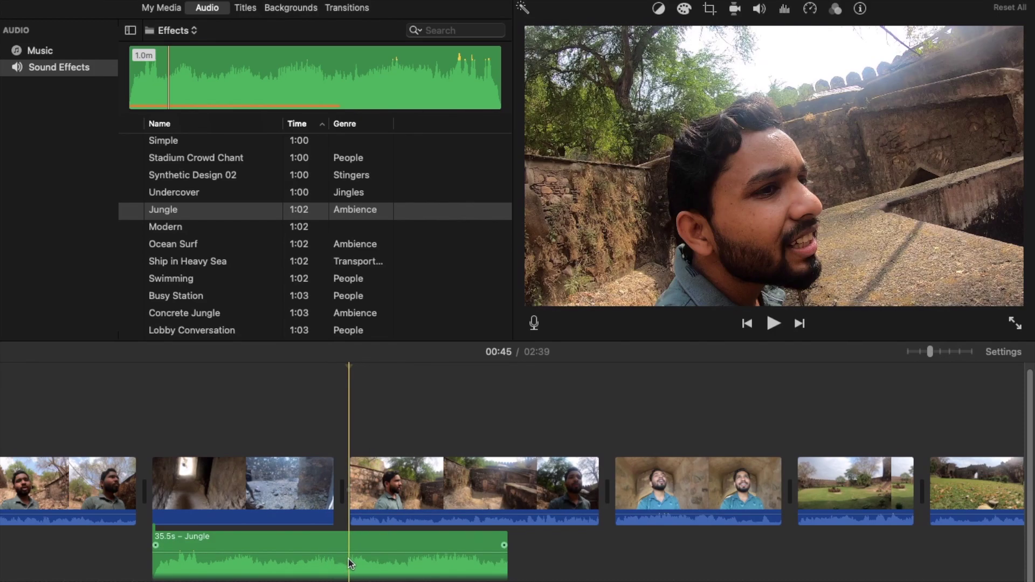
# - Delete the second Jungle ambience piece, leaving 19.0s under the stone passage clip
pyautogui.click(351, 564)
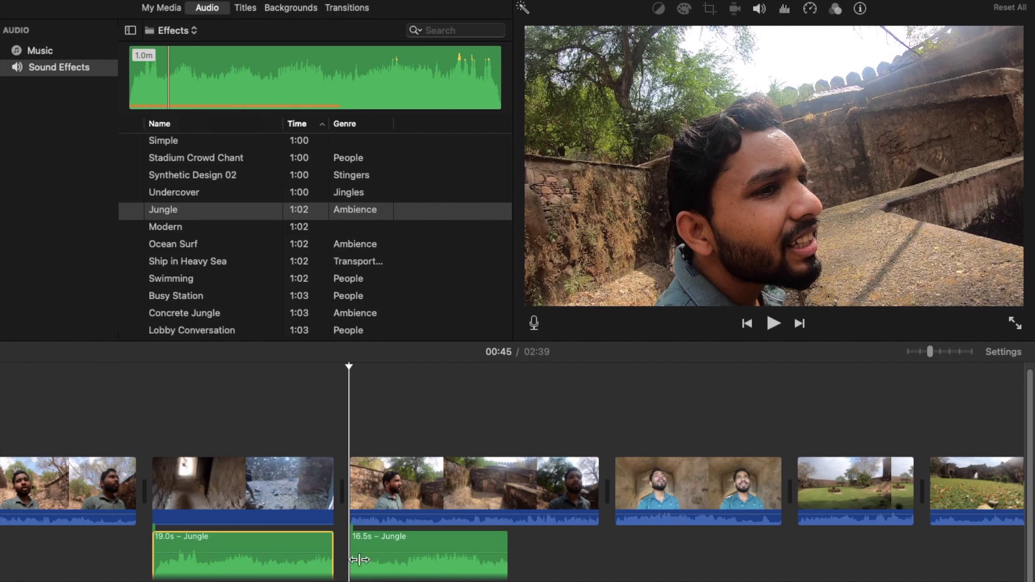
pyautogui.click(383, 561)
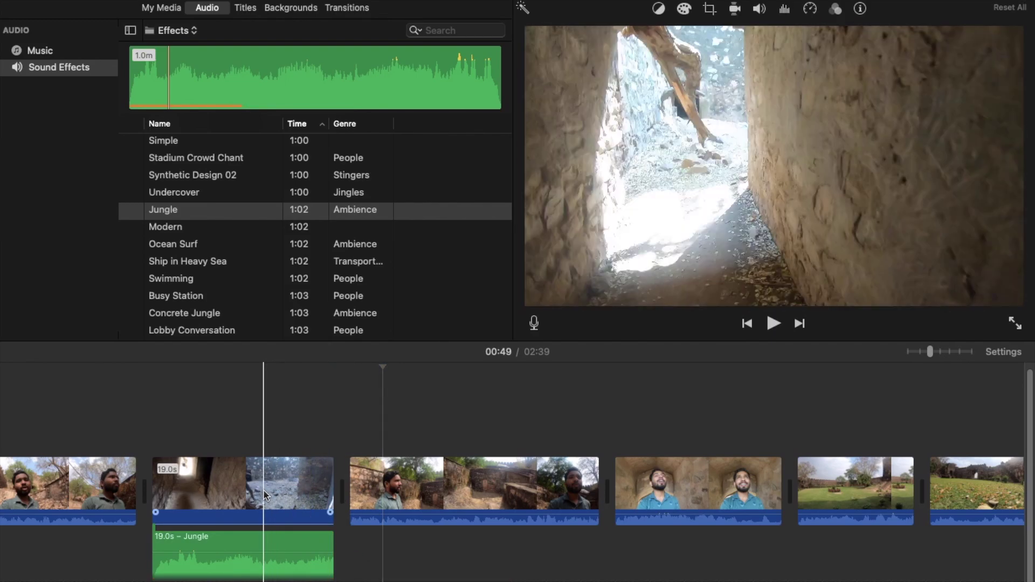
pyautogui.hscroll(3, 264, 495)
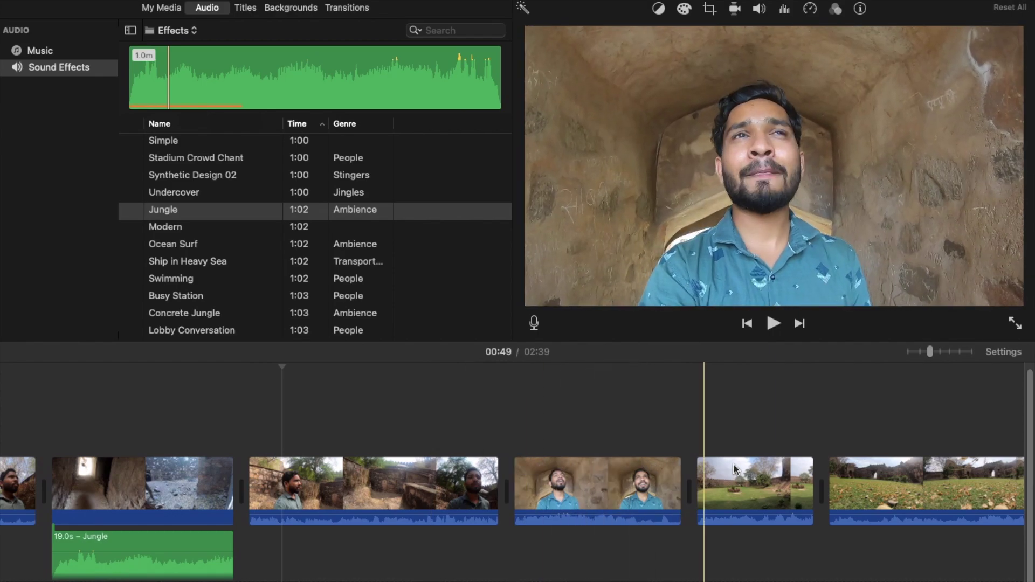
# - Review the last clip, park the playhead at 02:31, and trim its start there with Option-/
pyautogui.hscroll(2, 760, 468)
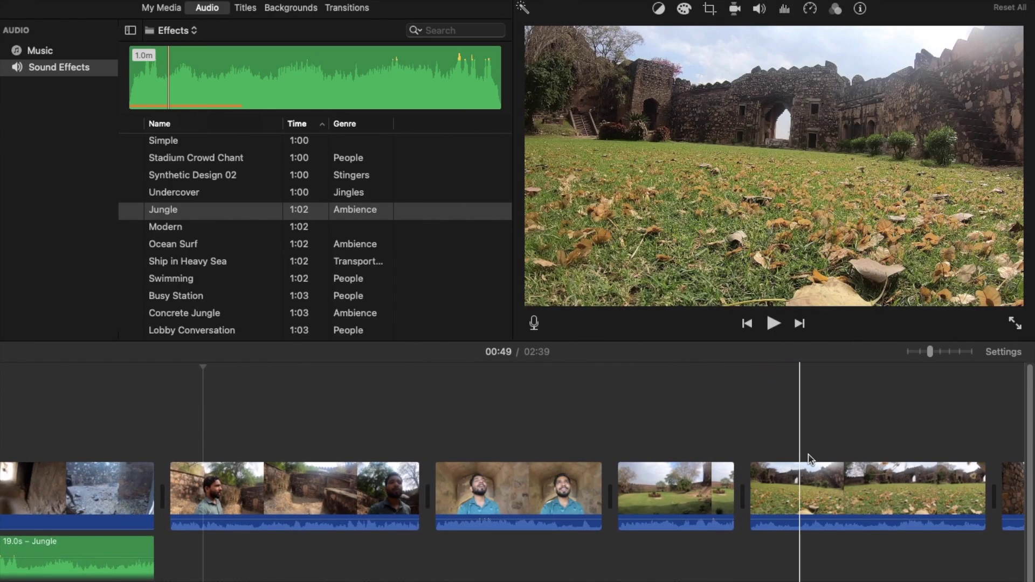
pyautogui.hscroll(10, 858, 464)
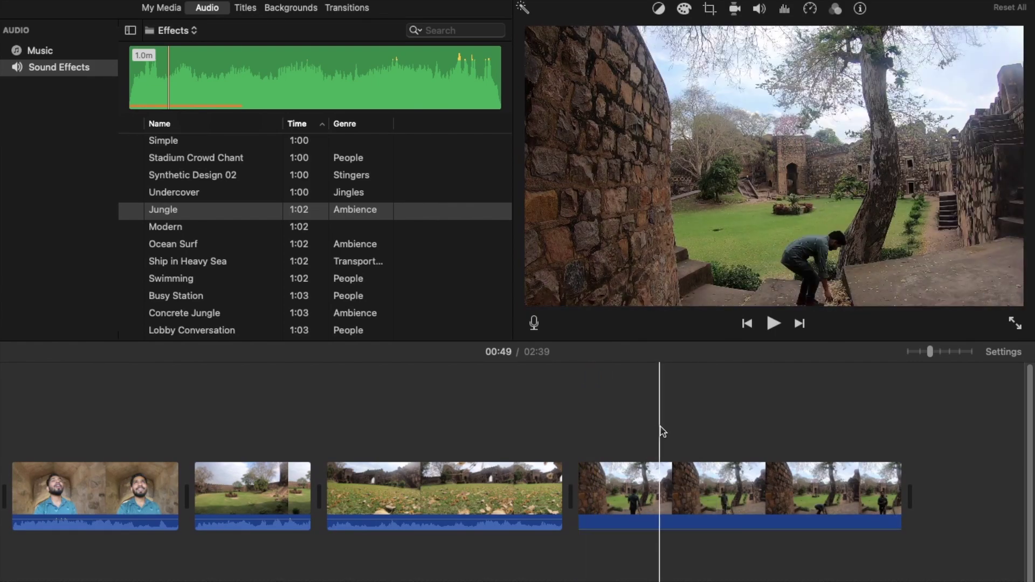
pyautogui.click(662, 431)
pyautogui.press('space')
pyautogui.click(633, 429)
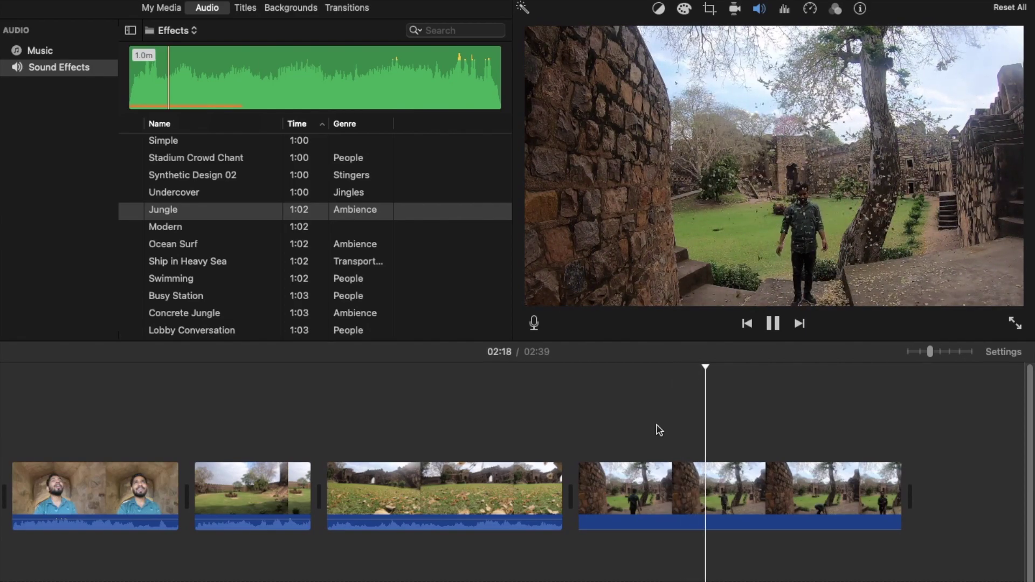
pyautogui.click(814, 453)
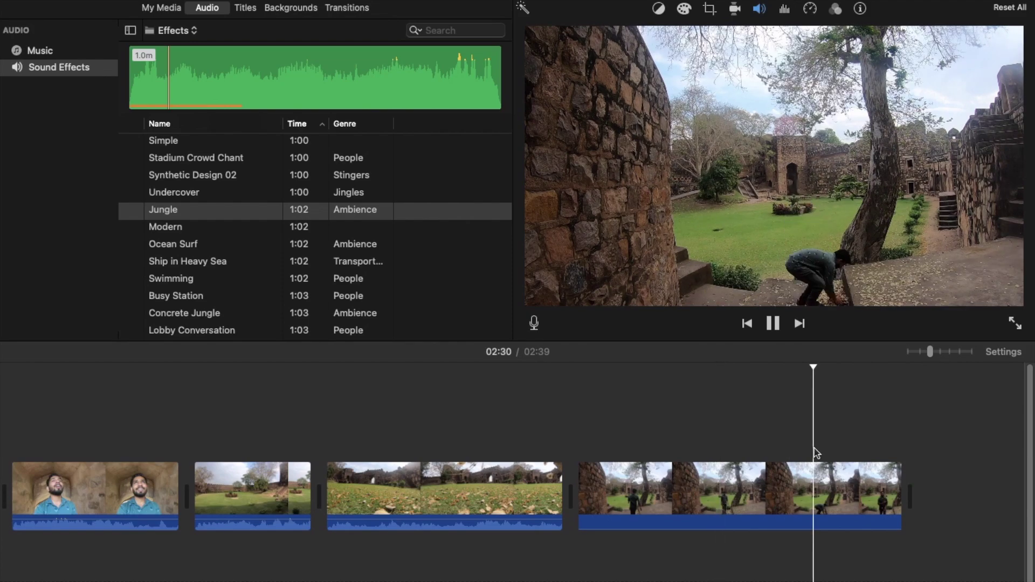
pyautogui.press('space')
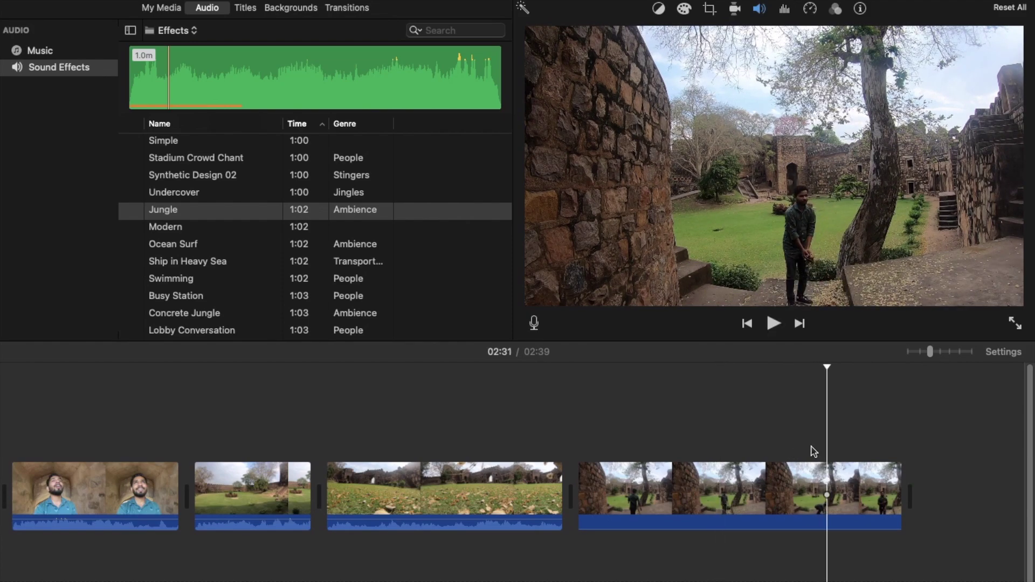
pyautogui.press('space')
pyautogui.press('space')
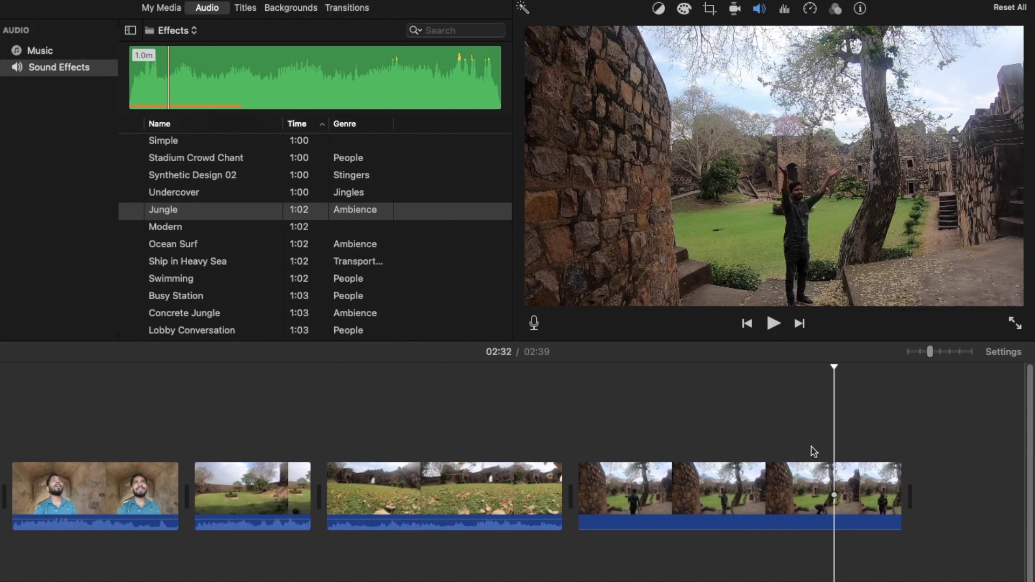
pyautogui.click(828, 453)
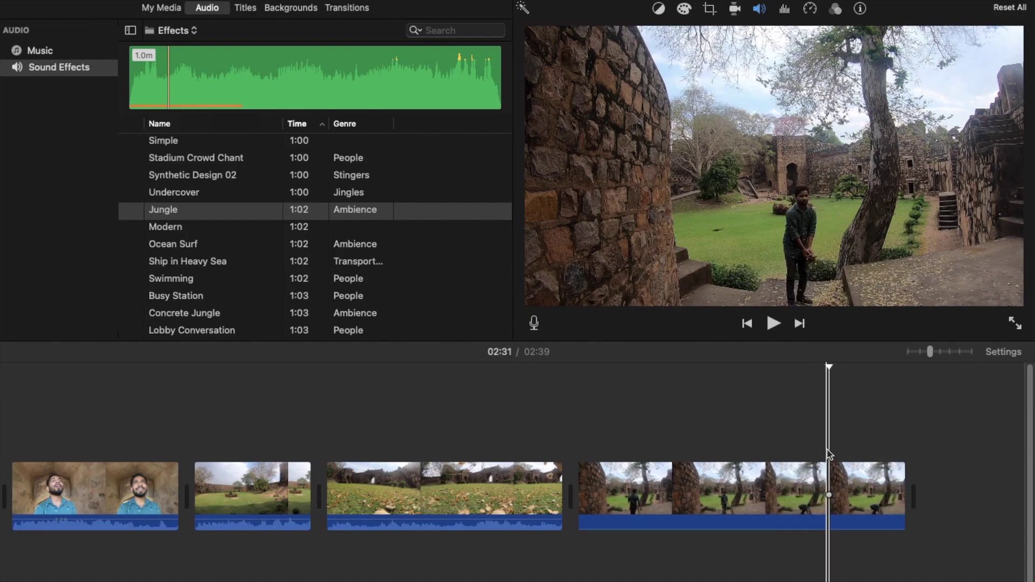
pyautogui.hotkey('alt', '/')
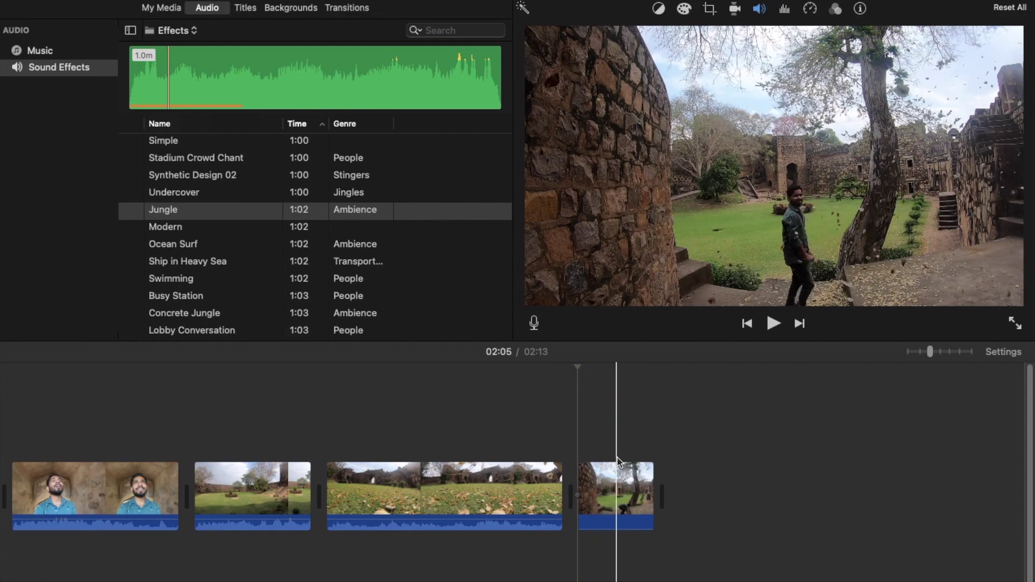
# - Split the last clip at the playhead and select the shortened final clip
pyautogui.click(619, 460)
pyautogui.press('super+b')
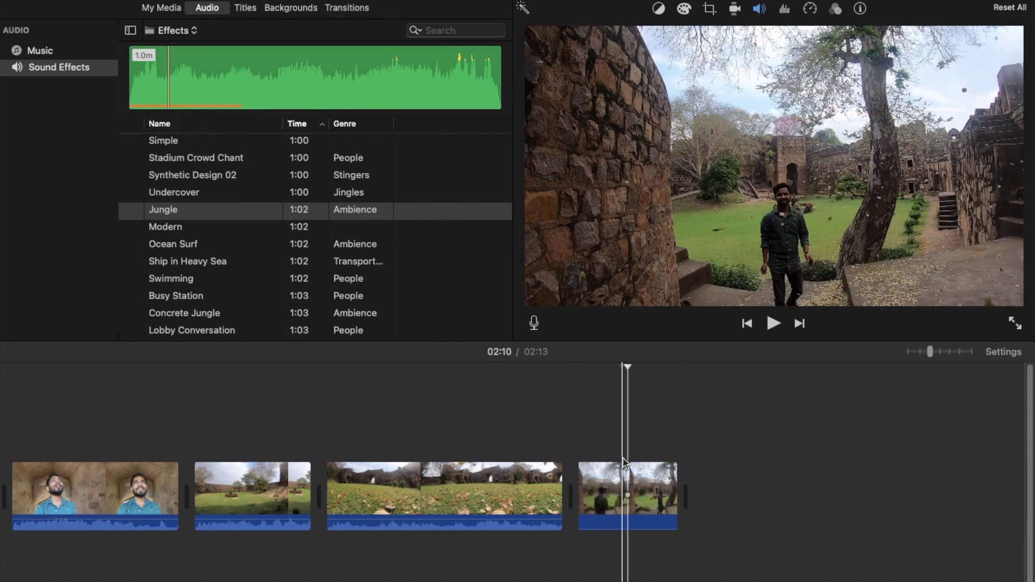
pyautogui.click(654, 496)
pyautogui.click(608, 491)
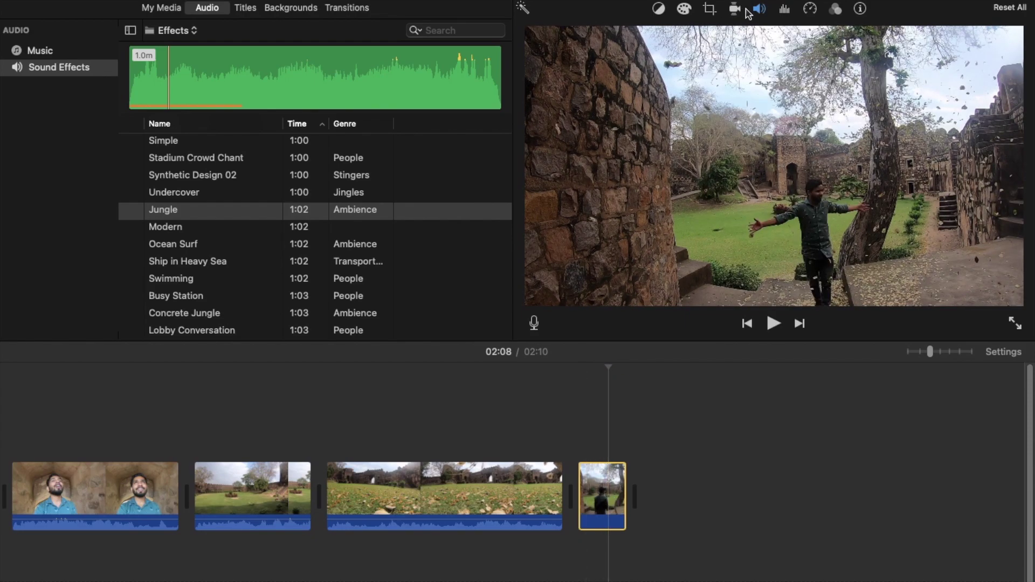
# - Set the final clip's speed to Slow and make it play in reverse
pyautogui.click(810, 10)
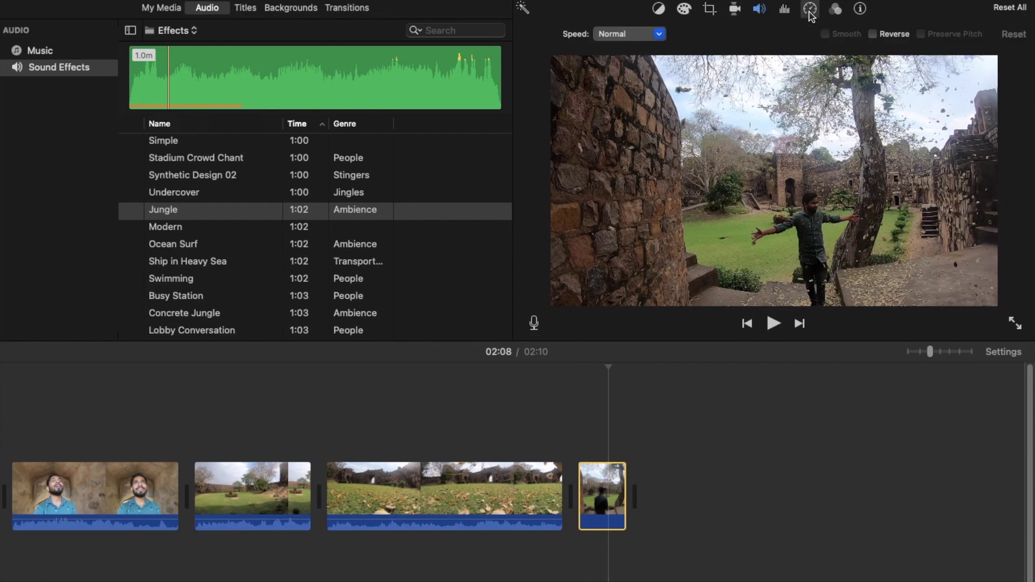
pyautogui.click(624, 34)
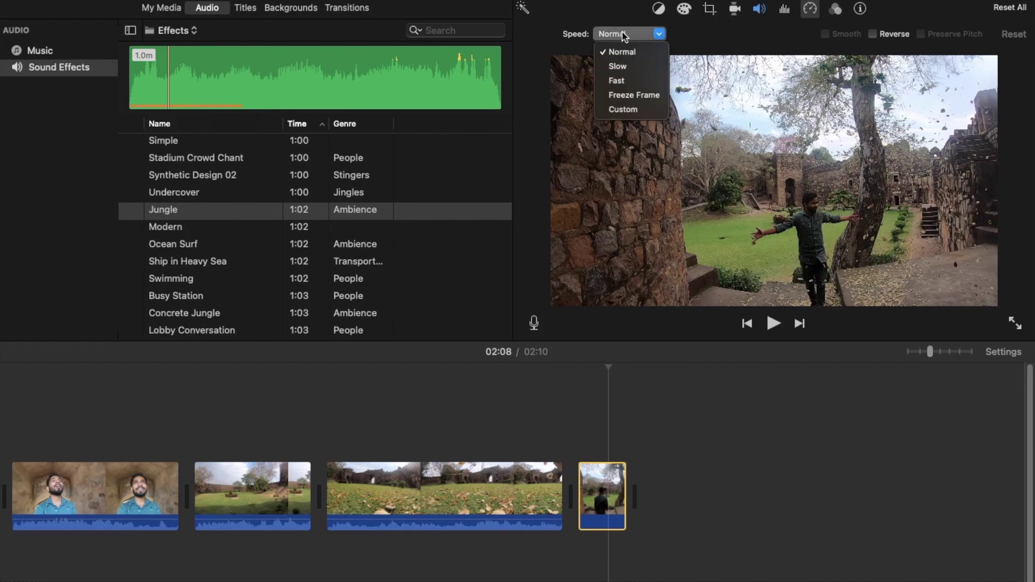
pyautogui.click(620, 65)
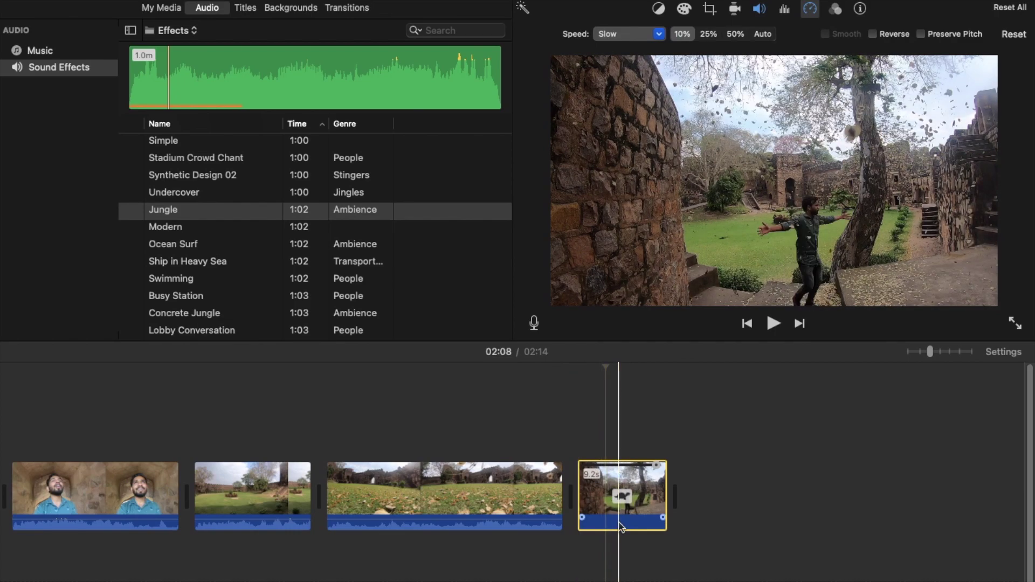
pyautogui.click(619, 496)
pyautogui.click(872, 34)
pyautogui.click(583, 415)
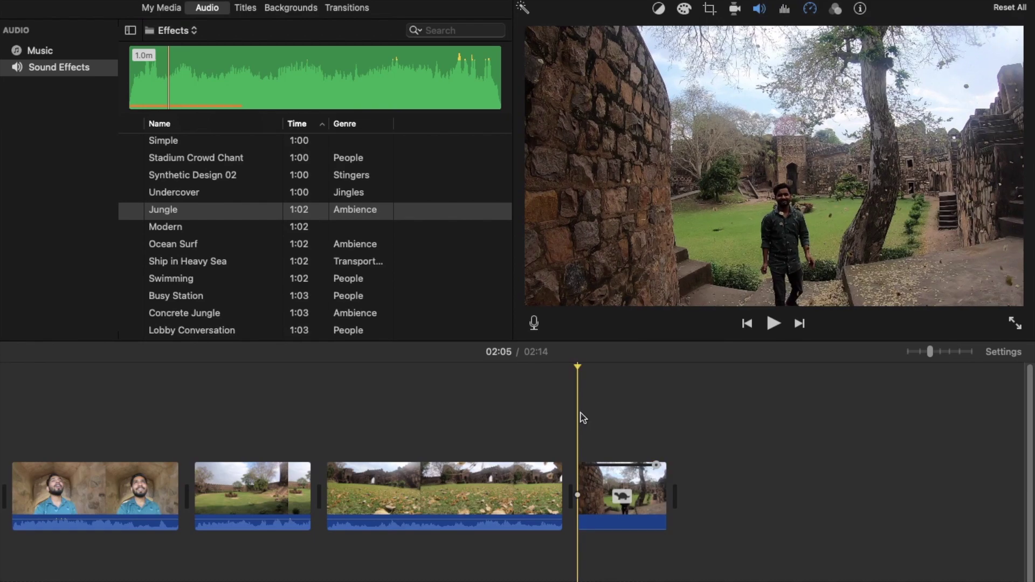
pyautogui.scroll(3, 136, 195)
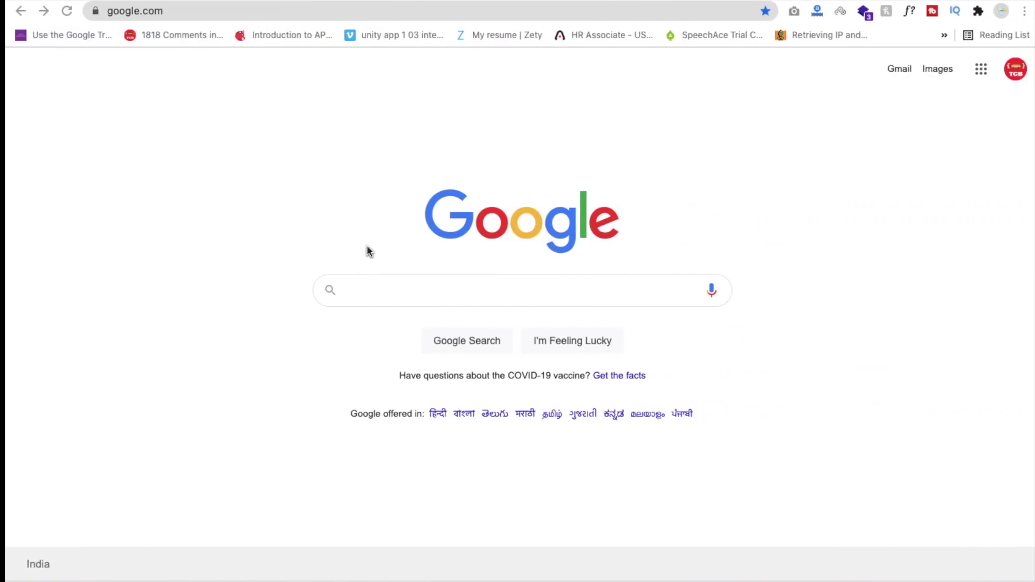
# - Load youtube.com and search it for 'free vlog music'
pyautogui.click(248, 12)
pyautogui.write('youtube.com')
pyautogui.press('Return')
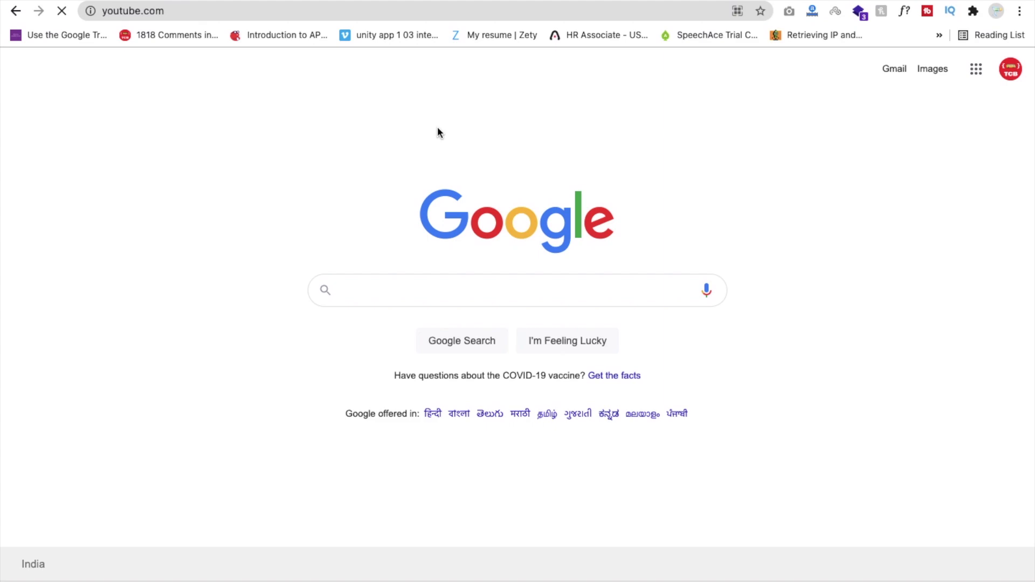
pyautogui.write('free vlog music')
pyautogui.press('Return')
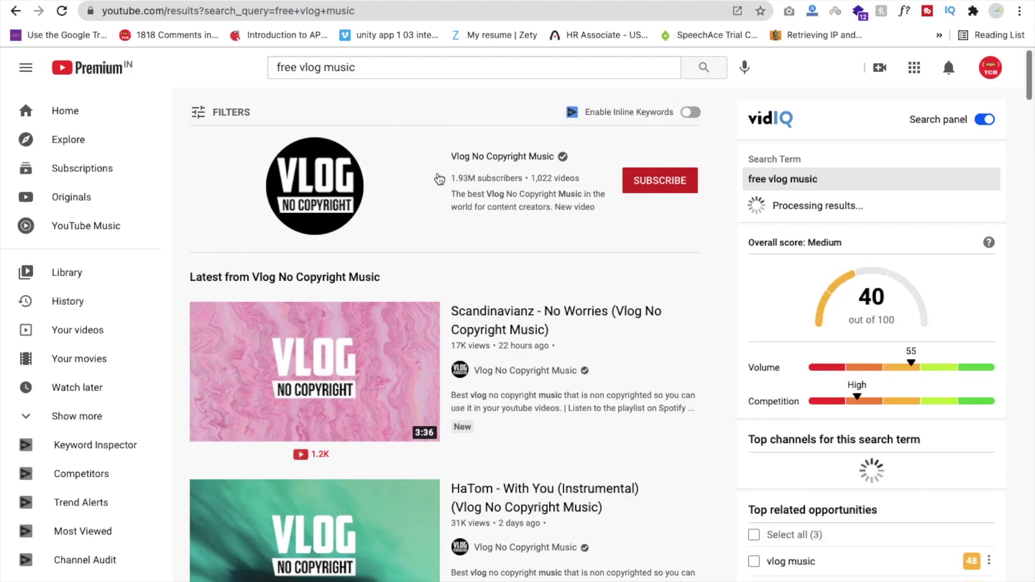
# - Open the Scandinavianz – No Worries video from the Vlog No Copyright Music channel's uploads
pyautogui.click(477, 159)
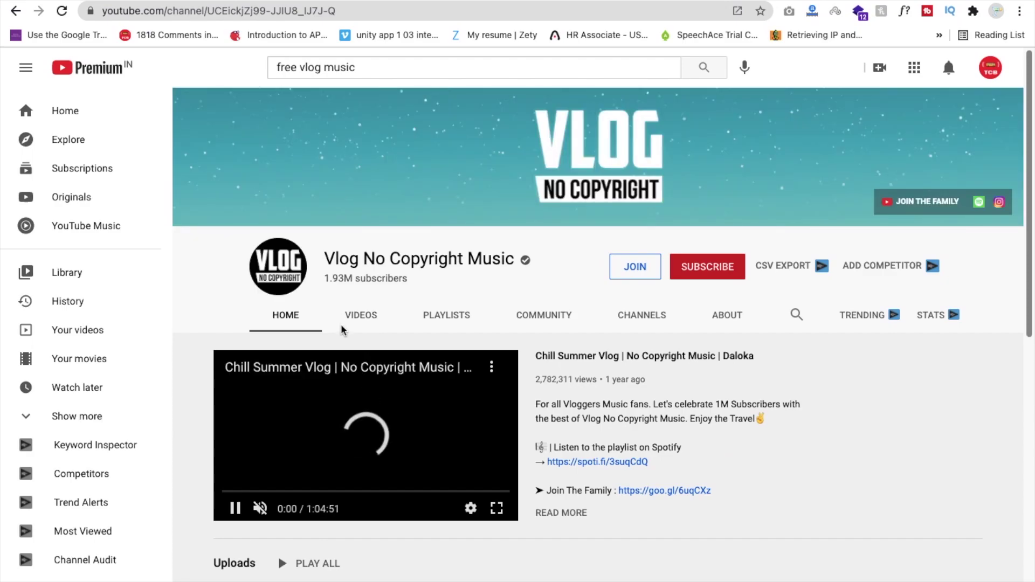
pyautogui.click(370, 317)
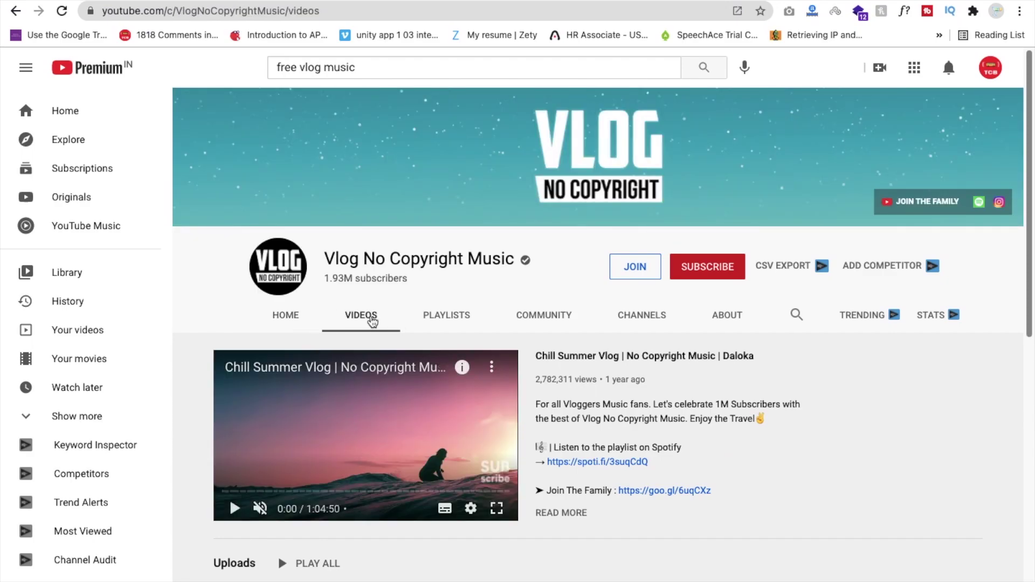
pyautogui.scroll(-3, 372, 322)
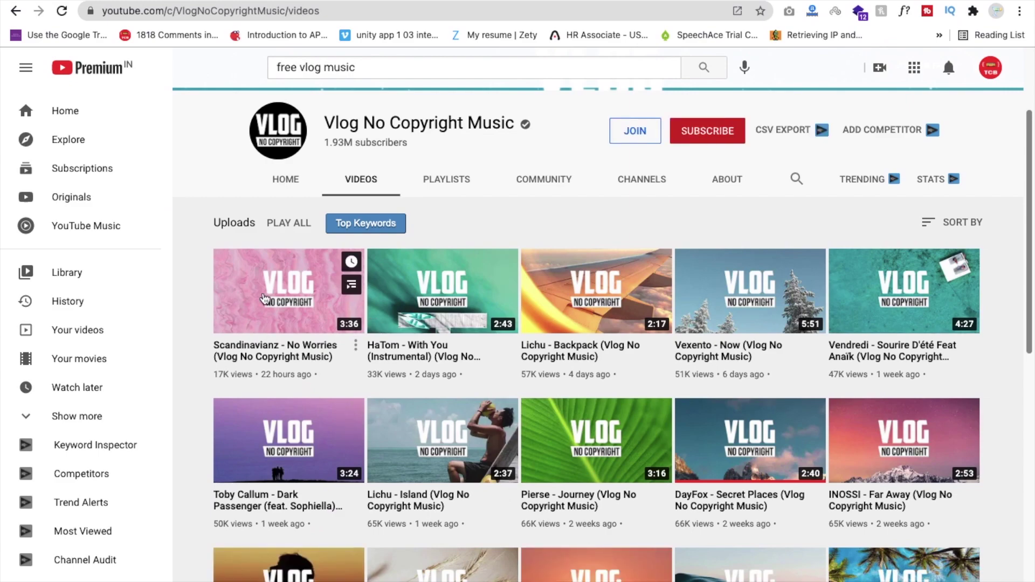
pyautogui.click(300, 298)
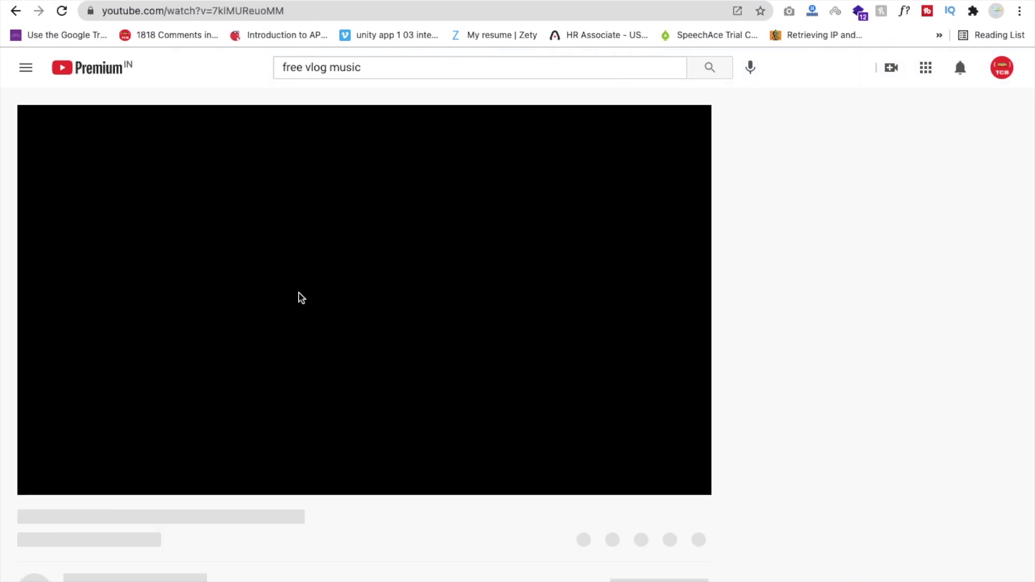
# - Pause the video, expand its description and follow the hypeddit free download link
pyautogui.click(345, 324)
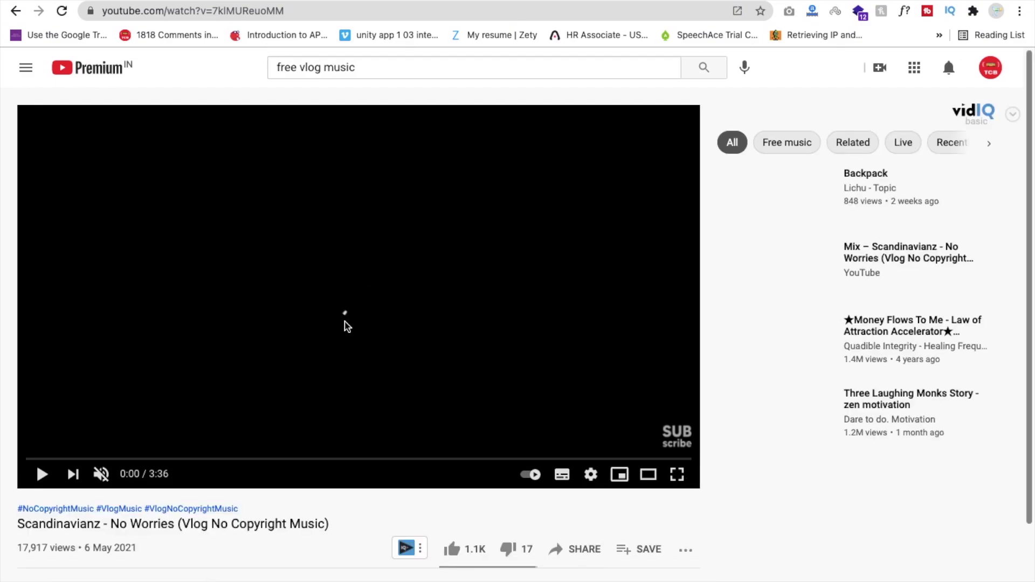
pyautogui.scroll(-3, 347, 327)
pyautogui.scroll(-2, 328, 404)
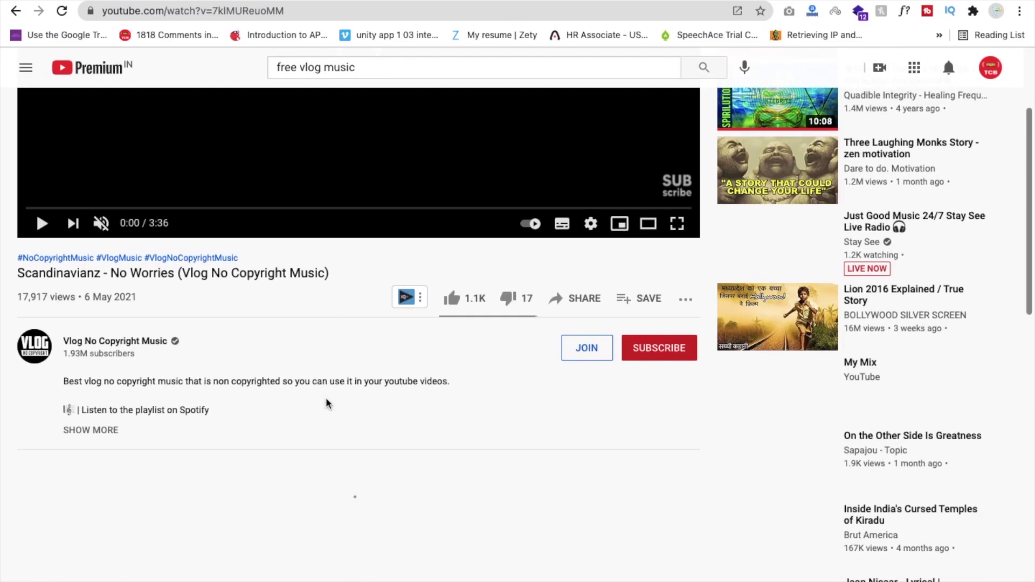
pyautogui.click(90, 427)
pyautogui.scroll(-2, 354, 428)
pyautogui.scroll(-2, 353, 429)
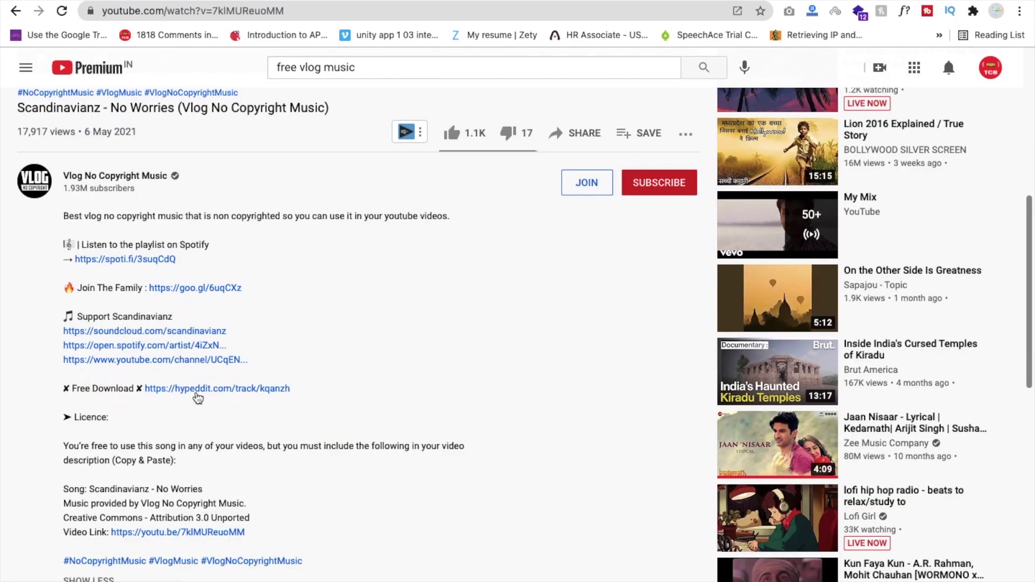
pyautogui.click(197, 389)
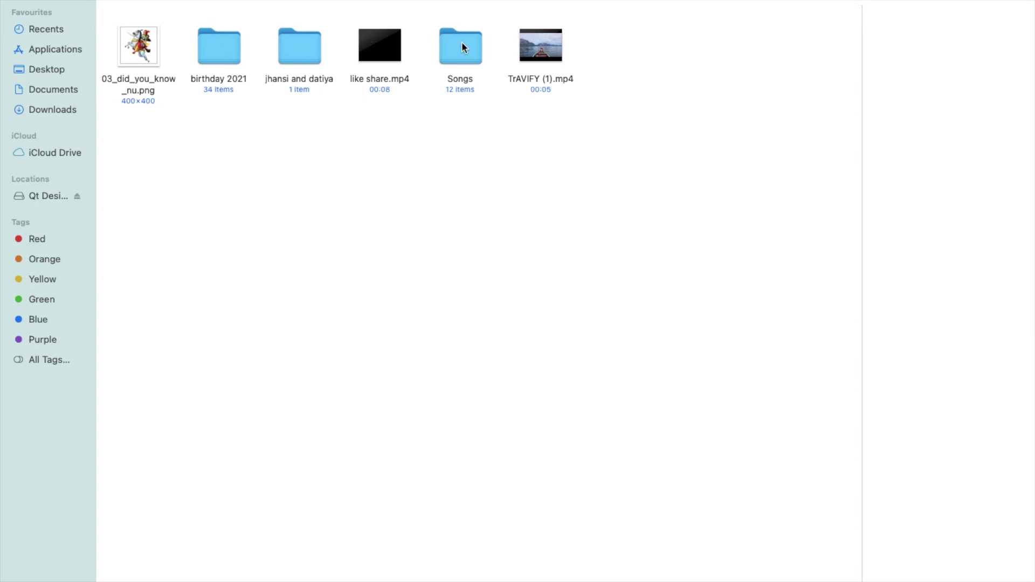
# - Drag the Jorm – It's all good mp3 from the Songs folder onto the end of the timeline
pyautogui.doubleClick(461, 43)
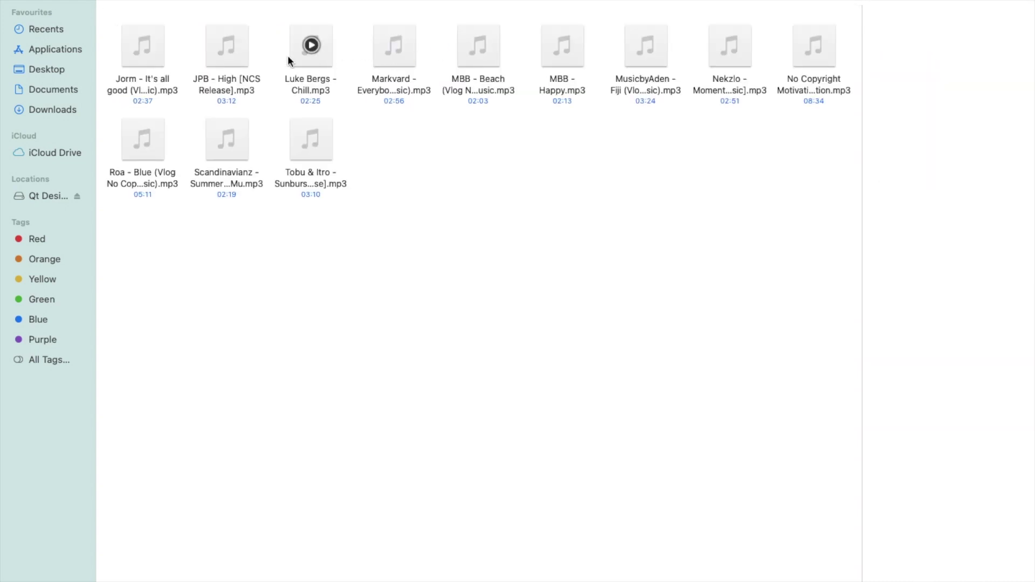
pyautogui.click(143, 48)
pyautogui.moveTo(143, 48); pyautogui.dragTo(577, 565)
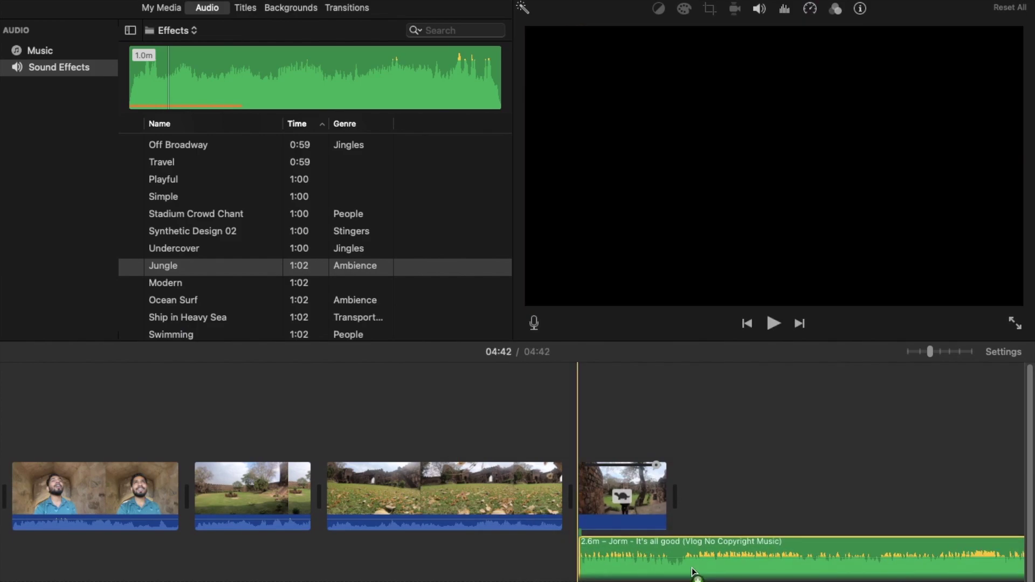
# - Split the Jorm music at the final clip's end and delete the long remainder, leaving 9.2s
pyautogui.hscroll(5, 693, 572)
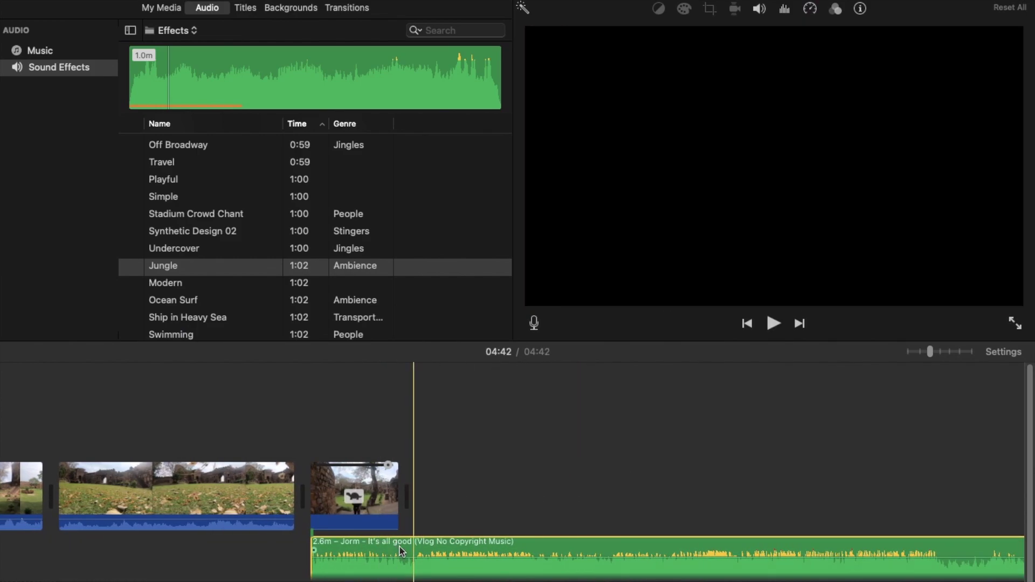
pyautogui.click(413, 555)
pyautogui.press('super+b')
pyautogui.click(435, 555)
pyautogui.press('Delete')
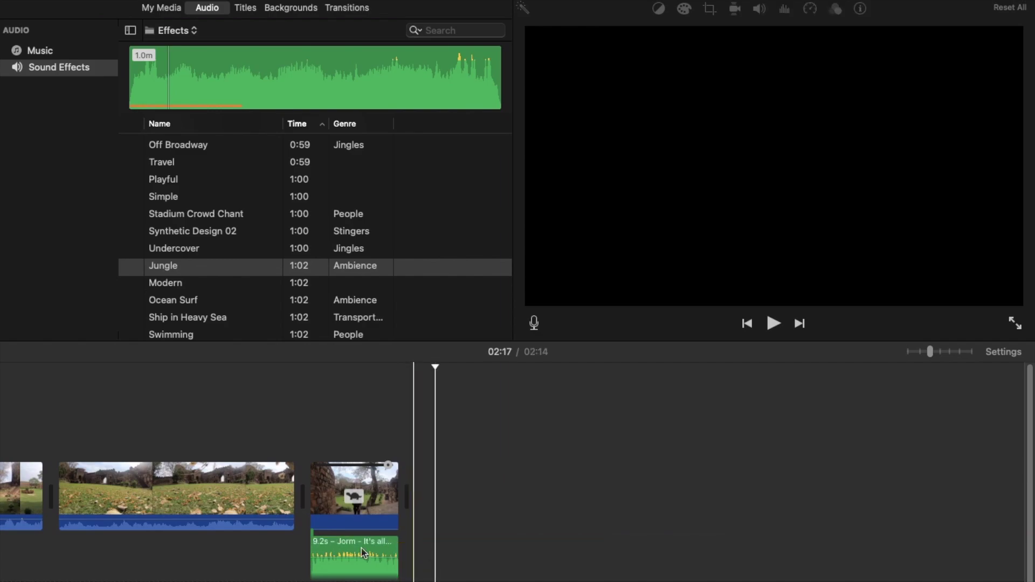
# - Play the ending twice to check the trimmed music against the final clip
pyautogui.press('space')
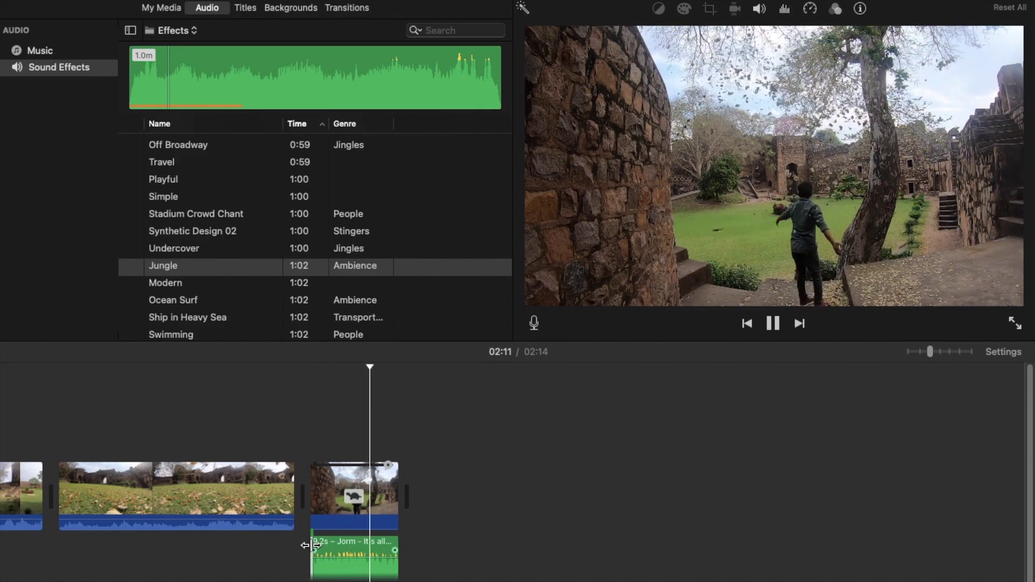
pyautogui.press('space')
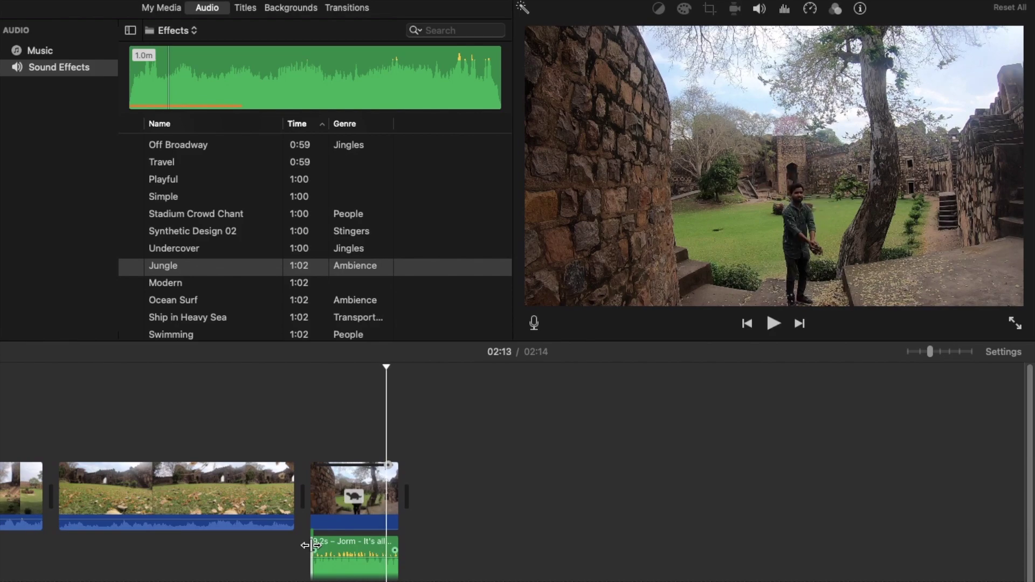
pyautogui.click(300, 414)
pyautogui.press('space')
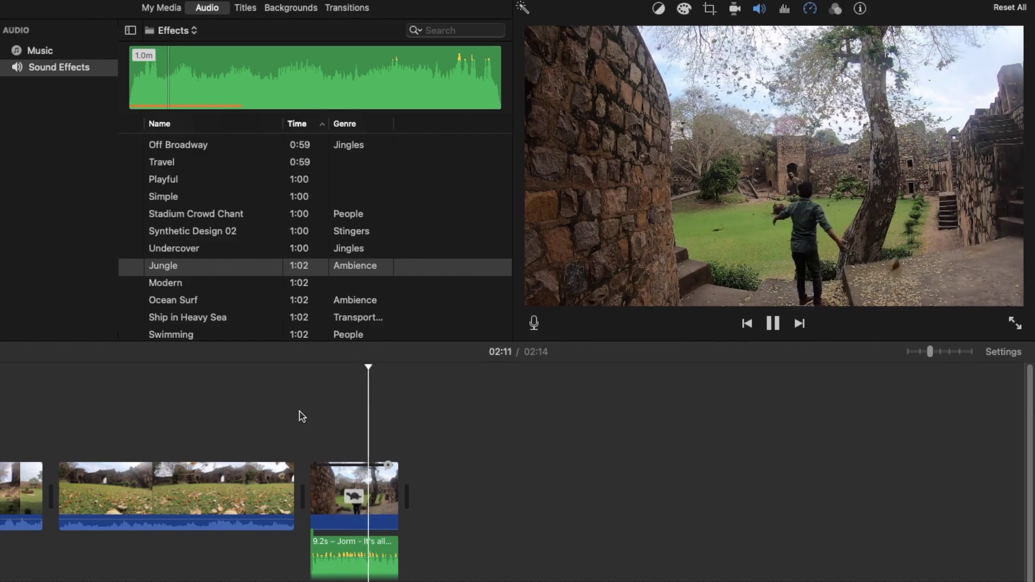
pyautogui.press('space')
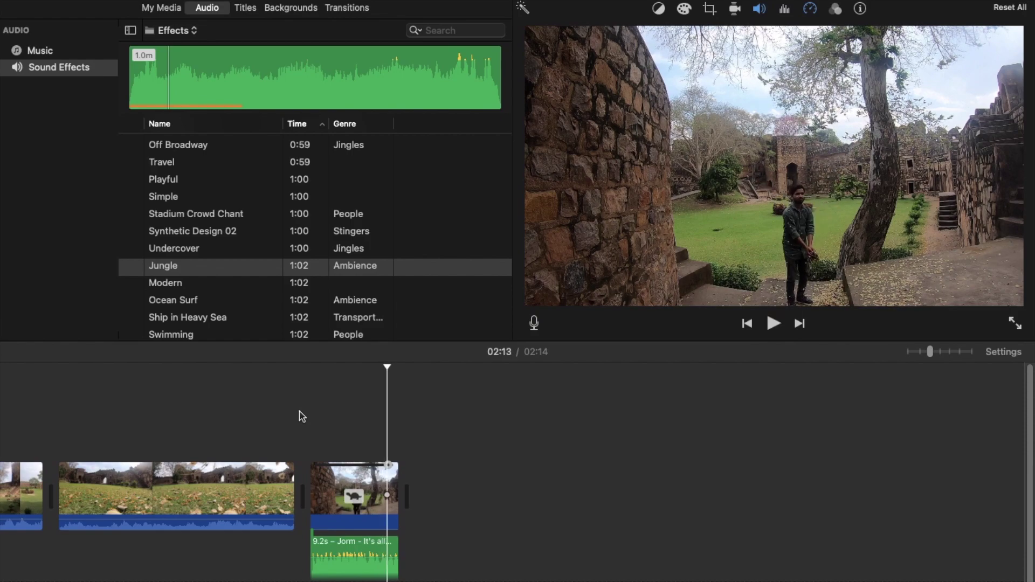
pyautogui.hscroll(-10, 299, 416)
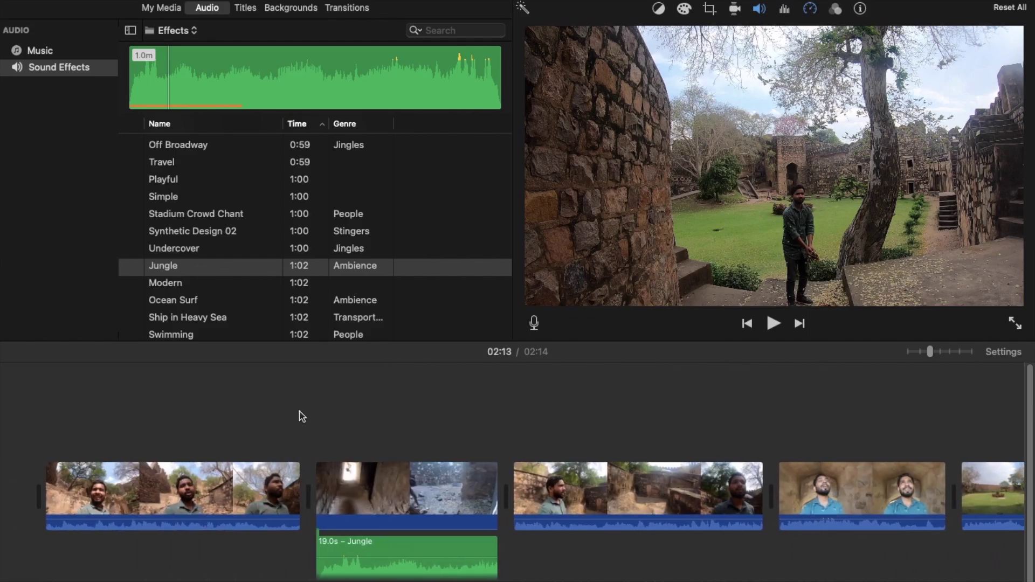
pyautogui.click(37, 449)
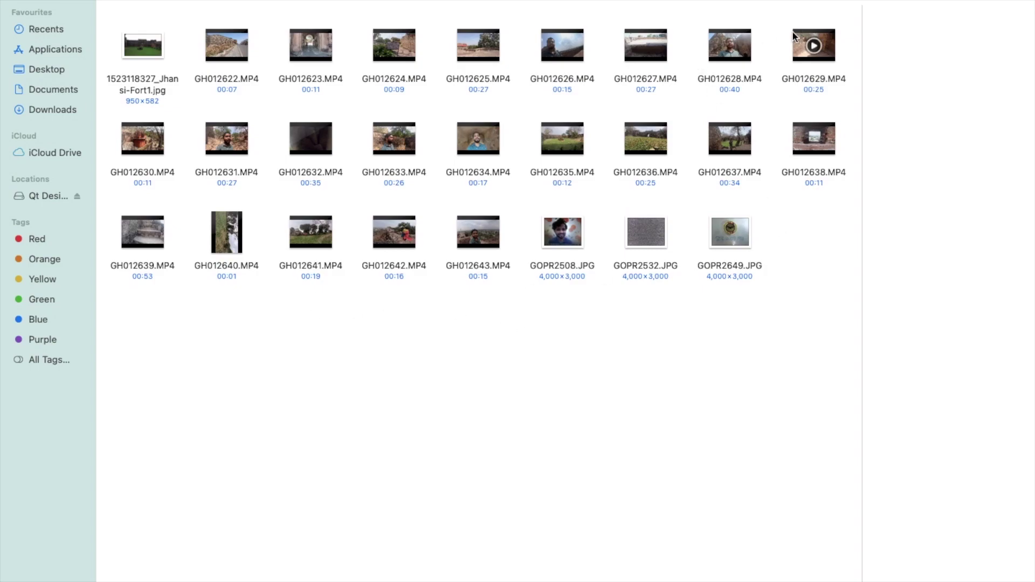
pyautogui.moveTo(134, 57); pyautogui.dragTo(43, 426)
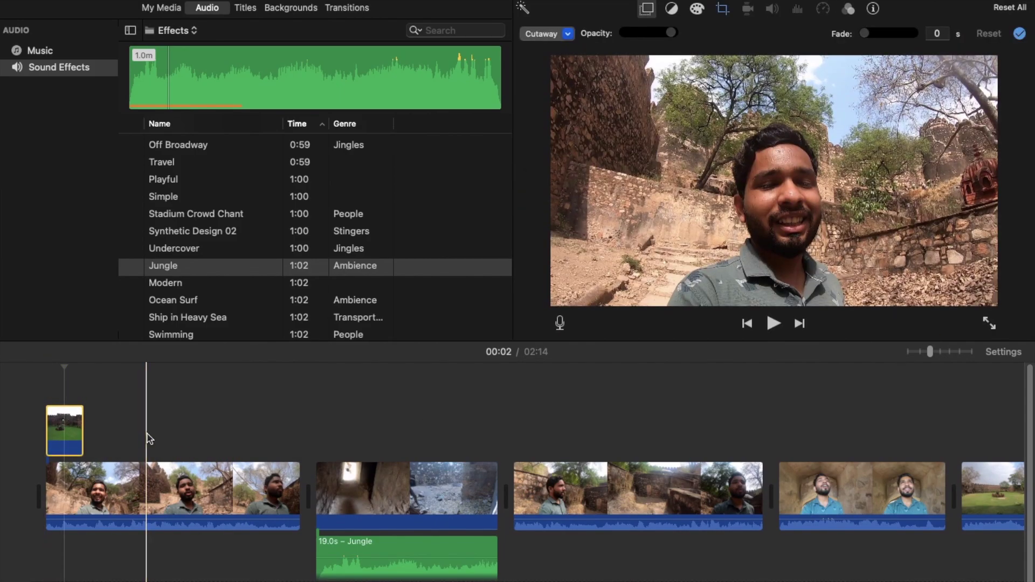
# - Switch the fort photo overlay to Picture in Picture, enlarged and placed in the top-right corner
pyautogui.click(557, 39)
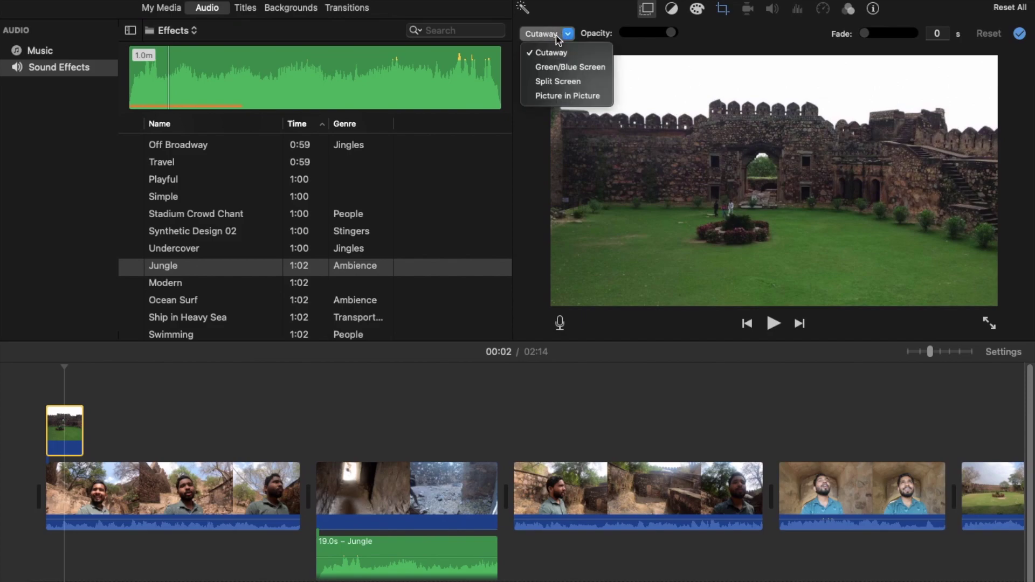
pyautogui.click(584, 96)
pyautogui.moveTo(901, 119); pyautogui.dragTo(948, 93)
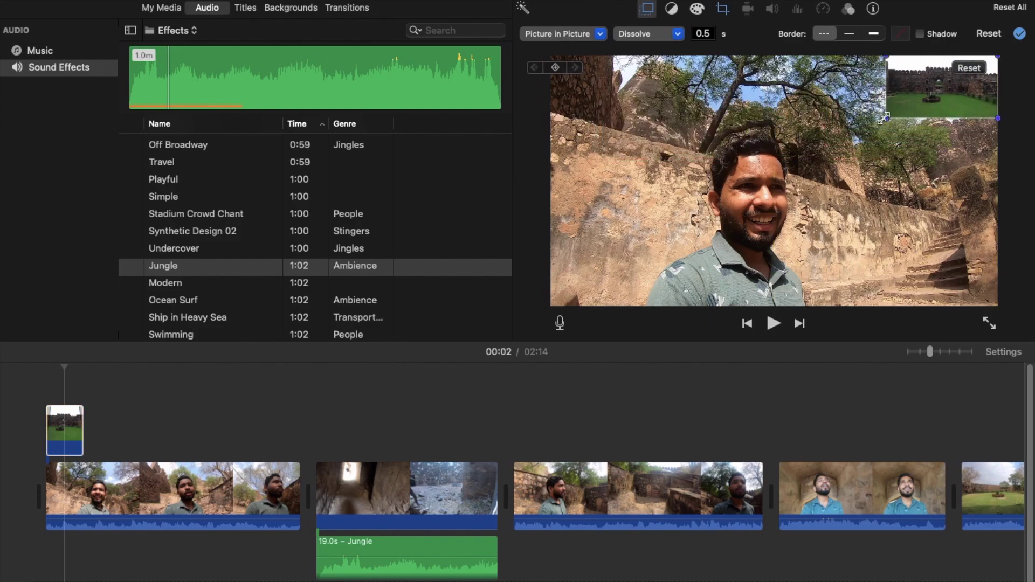
pyautogui.moveTo(875, 131); pyautogui.dragTo(781, 168)
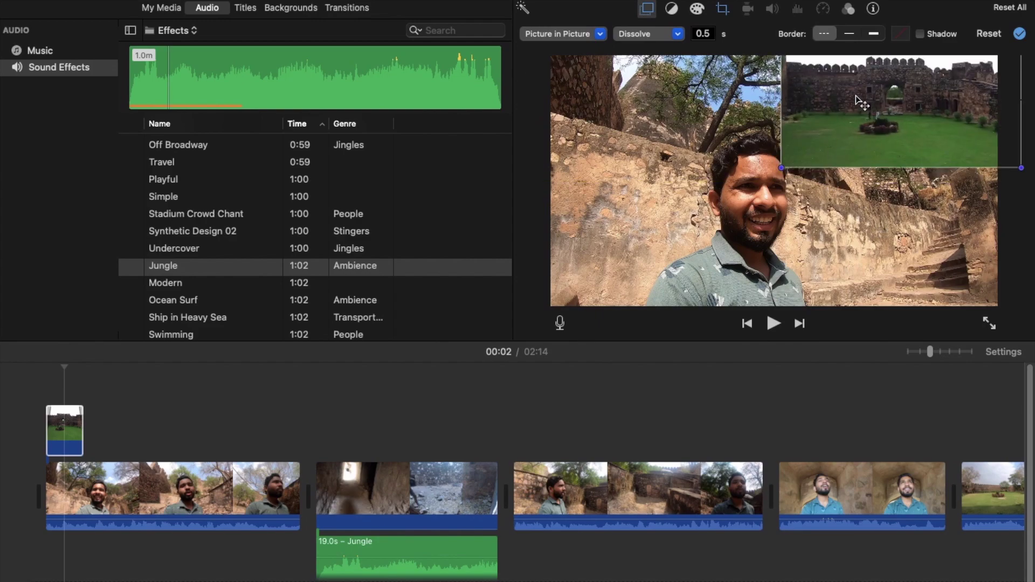
pyautogui.moveTo(865, 112); pyautogui.dragTo(863, 107)
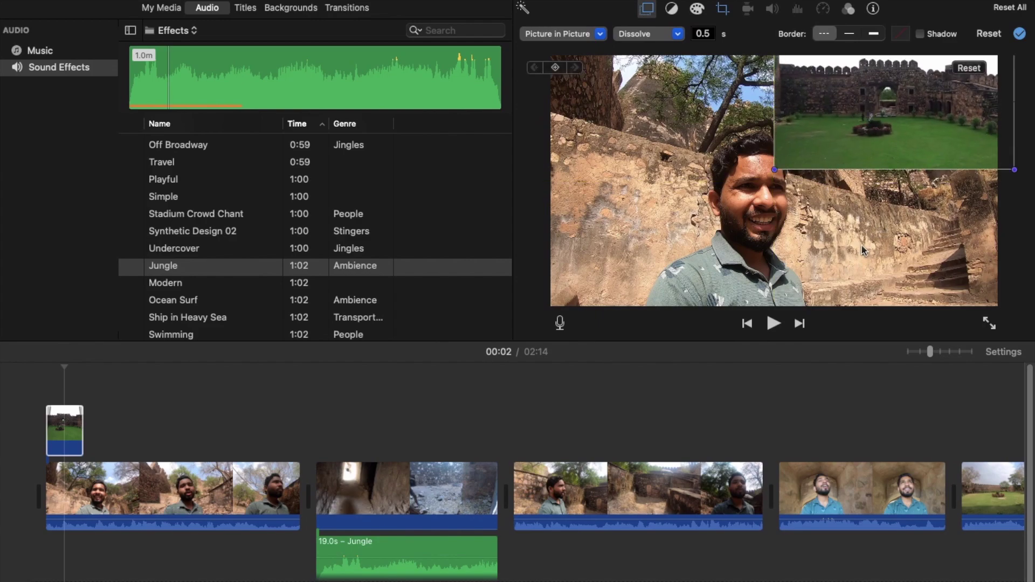
# - Preview the opening and stretch the fort inset clip so it lasts until about 00:06
pyautogui.click(47, 392)
pyautogui.press('space')
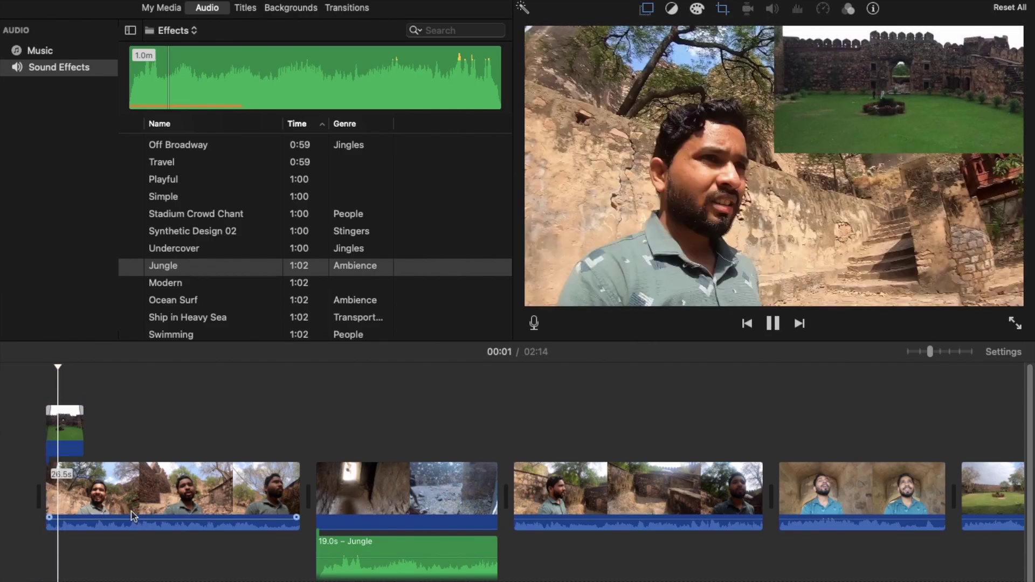
pyautogui.click(53, 433)
pyautogui.click(53, 433)
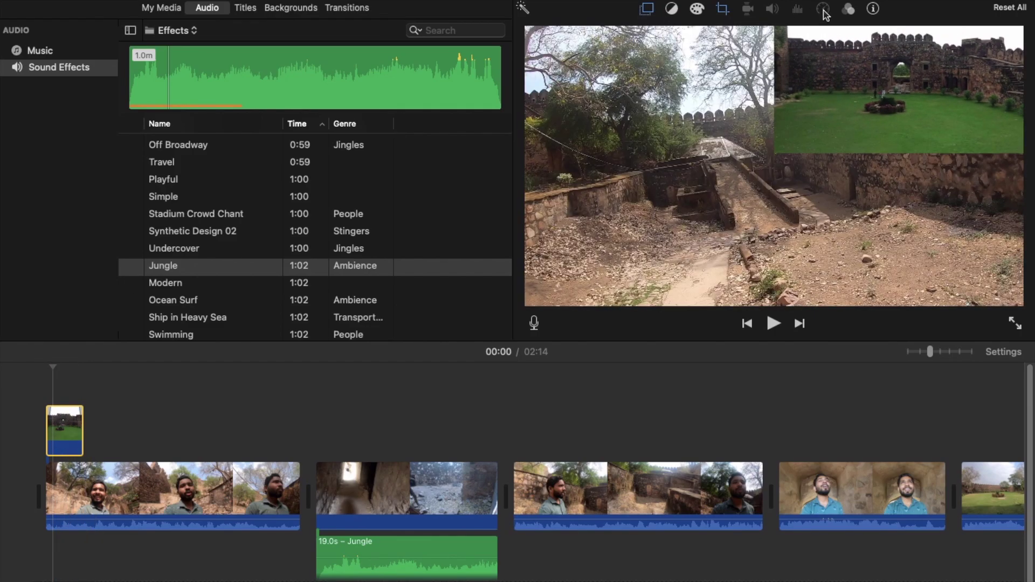
pyautogui.click(71, 427)
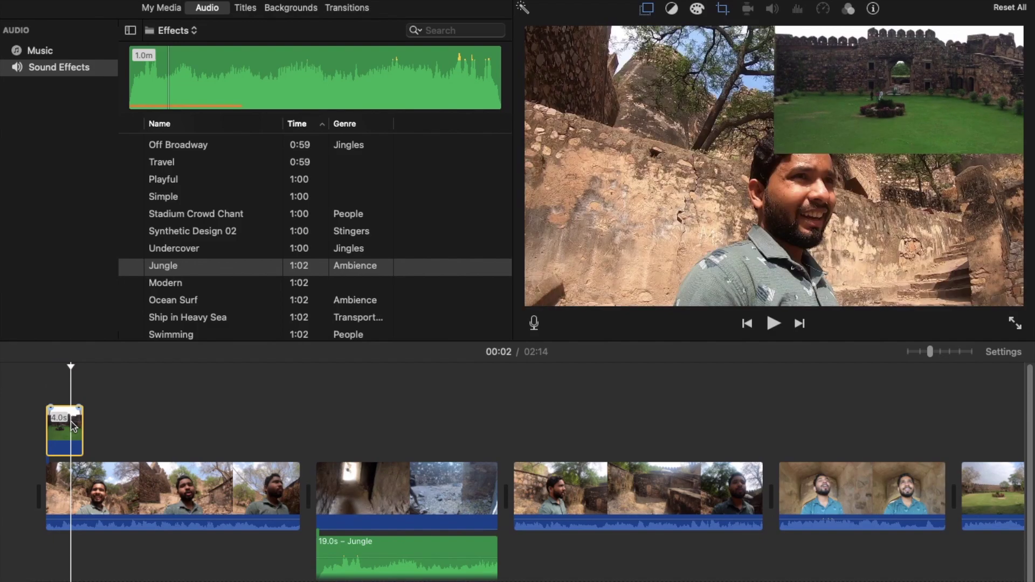
pyautogui.moveTo(74, 426); pyautogui.dragTo(86, 425)
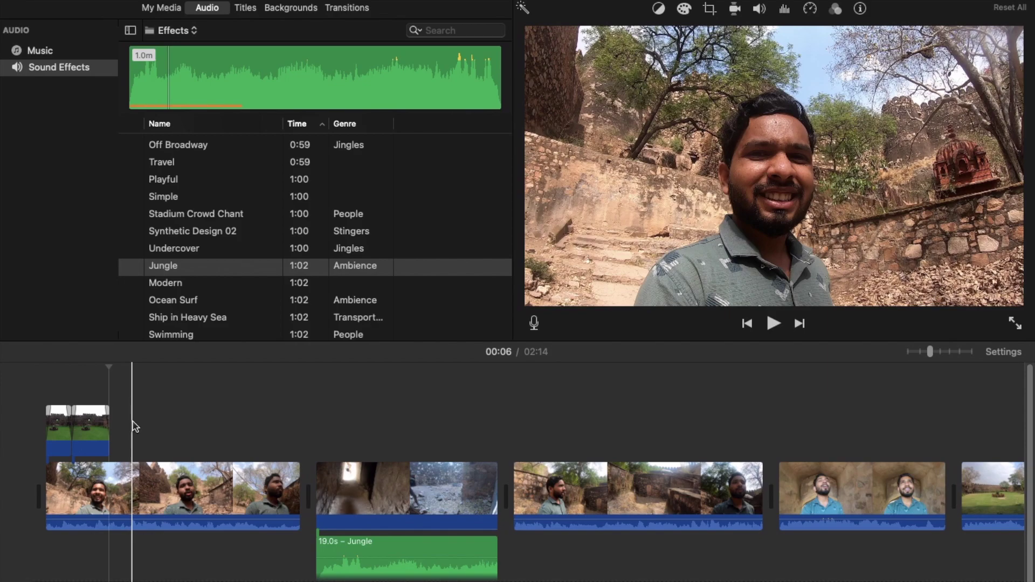
# - Marquee-select the later clips and slightly lower their saturation in Color Correction
pyautogui.moveTo(134, 422); pyautogui.dragTo(1031, 564)
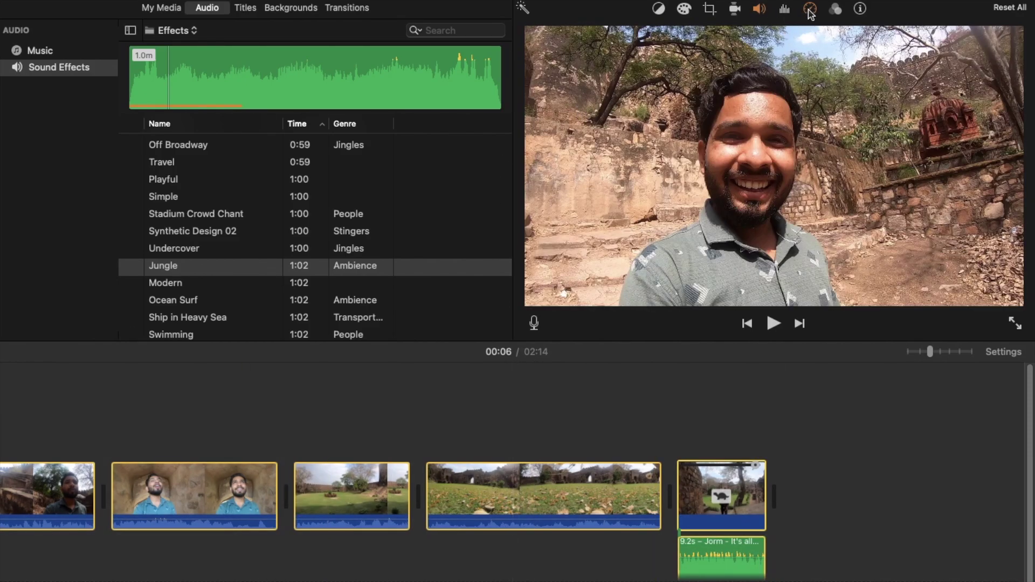
pyautogui.click(684, 10)
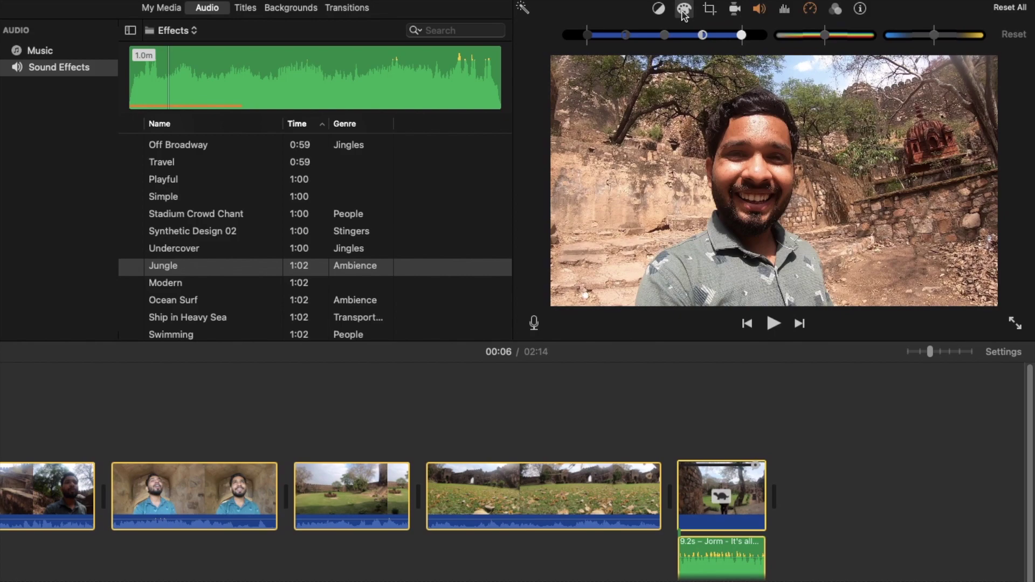
pyautogui.moveTo(823, 37); pyautogui.dragTo(821, 37)
# - Slightly lower saturation of the fallen-leaves field clip and the fort courtyard lawn clip
pyautogui.click(629, 402)
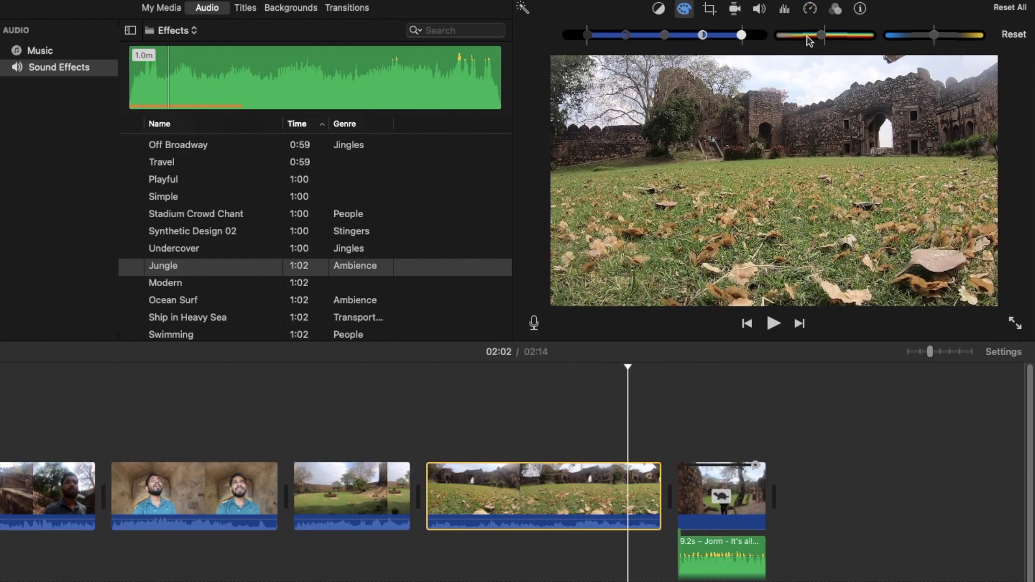
pyautogui.moveTo(823, 41); pyautogui.dragTo(821, 40)
pyautogui.click(356, 432)
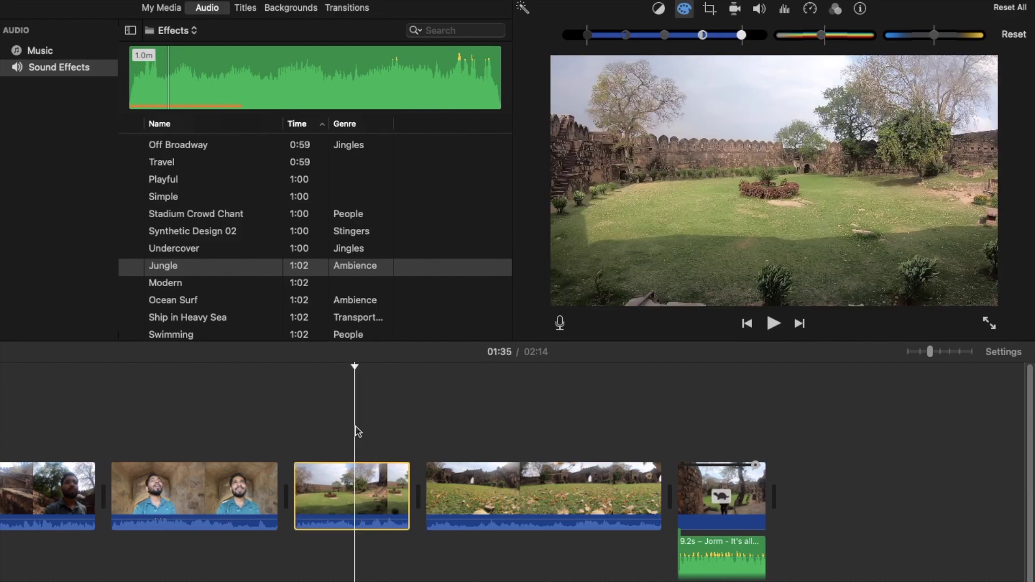
pyautogui.moveTo(822, 38); pyautogui.dragTo(820, 39)
pyautogui.hscroll(-10, 275, 425)
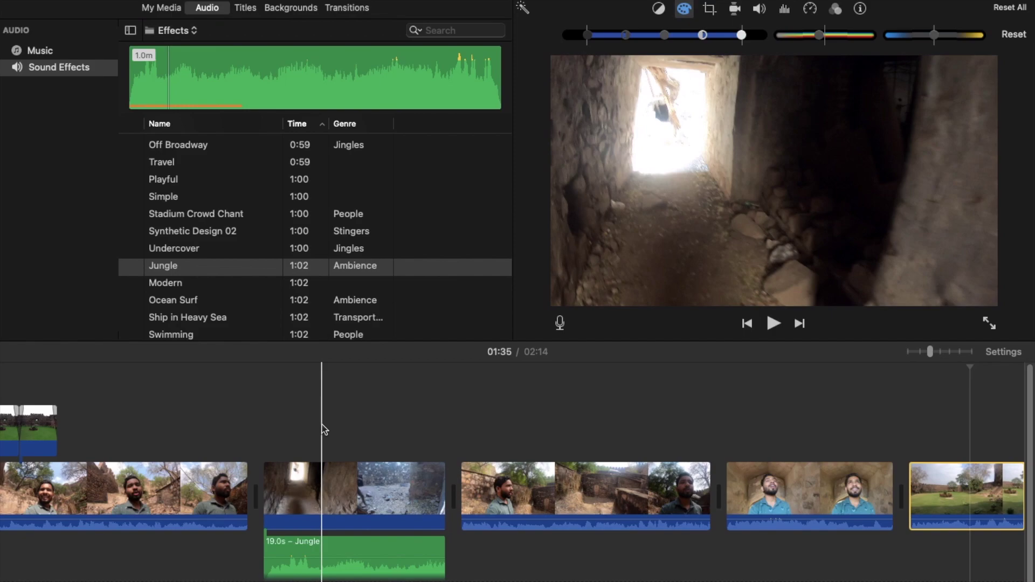
# - Drop the 26.0s stone-wall talking clip's volume to 0%
pyautogui.click(473, 449)
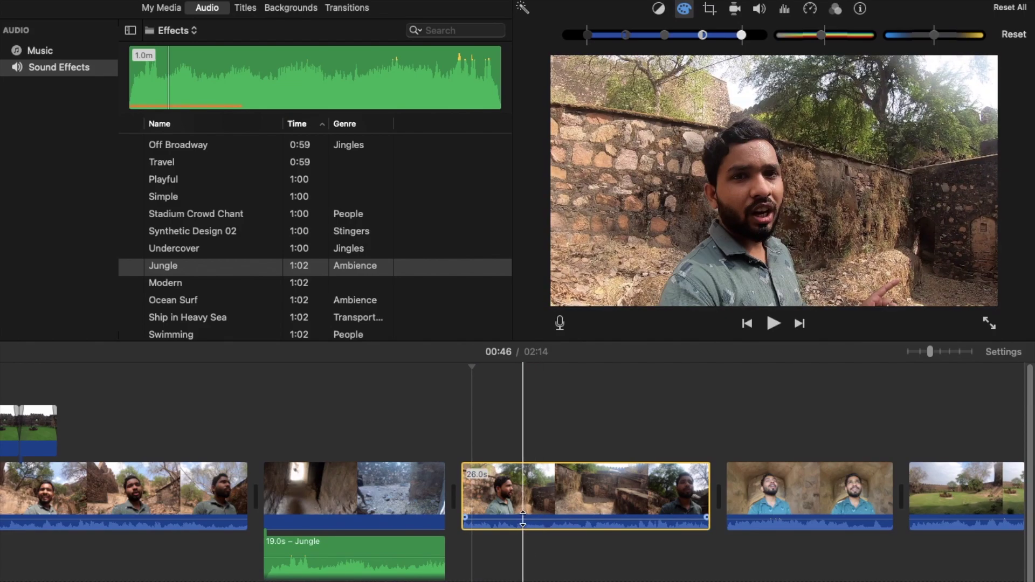
pyautogui.moveTo(526, 522); pyautogui.dragTo(524, 548)
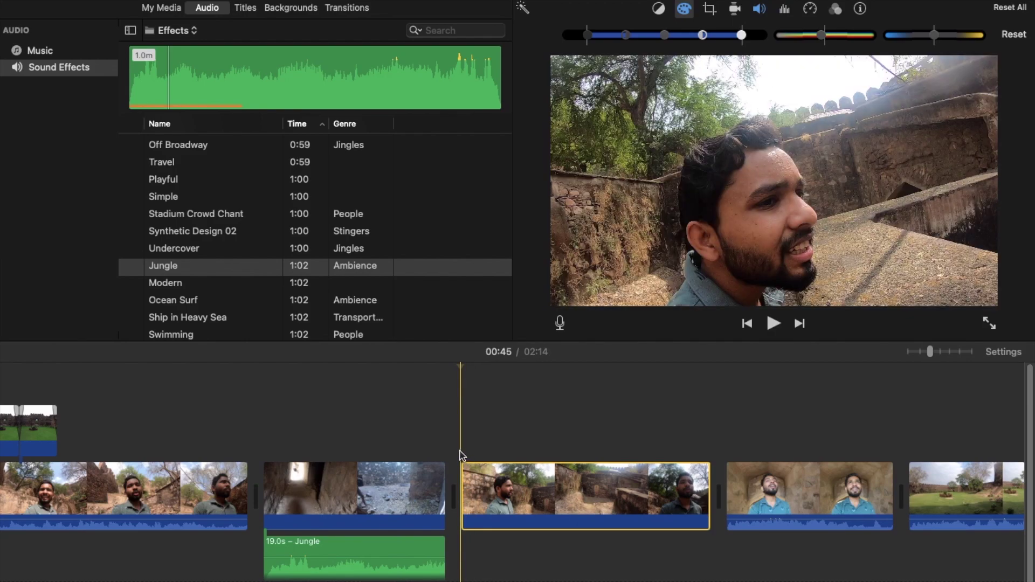
pyautogui.click(560, 325)
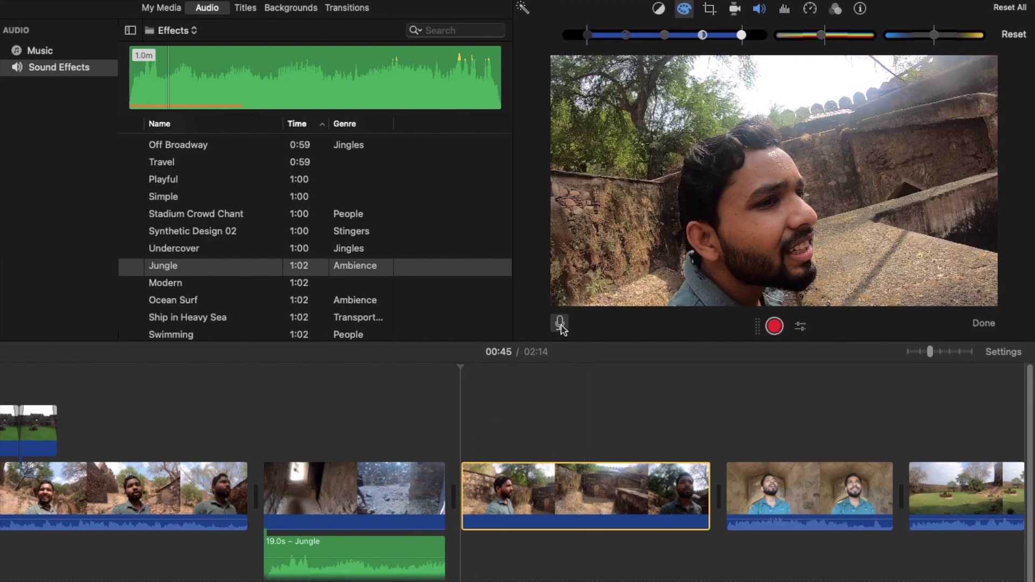
pyautogui.click(775, 327)
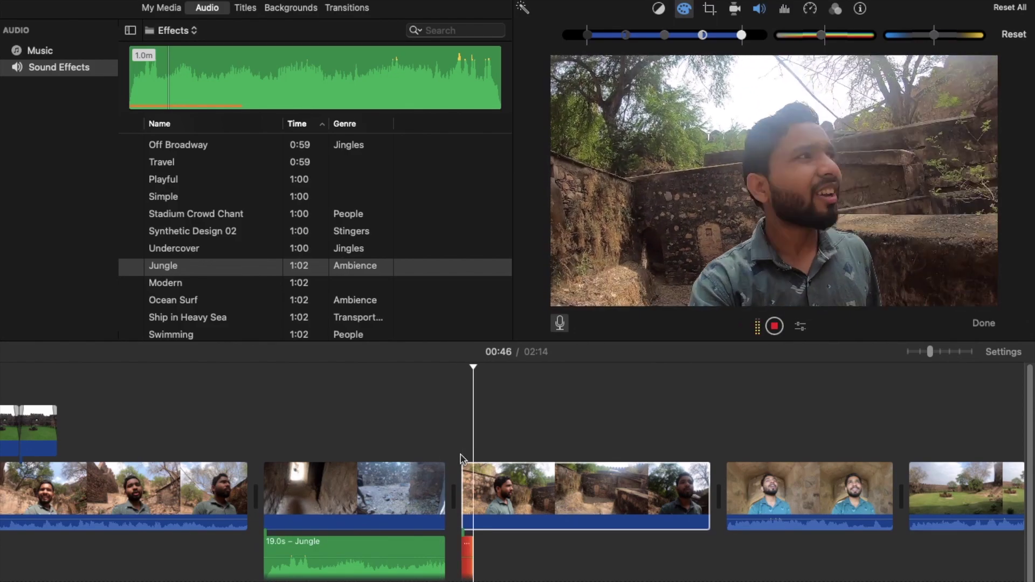
pyautogui.click(774, 326)
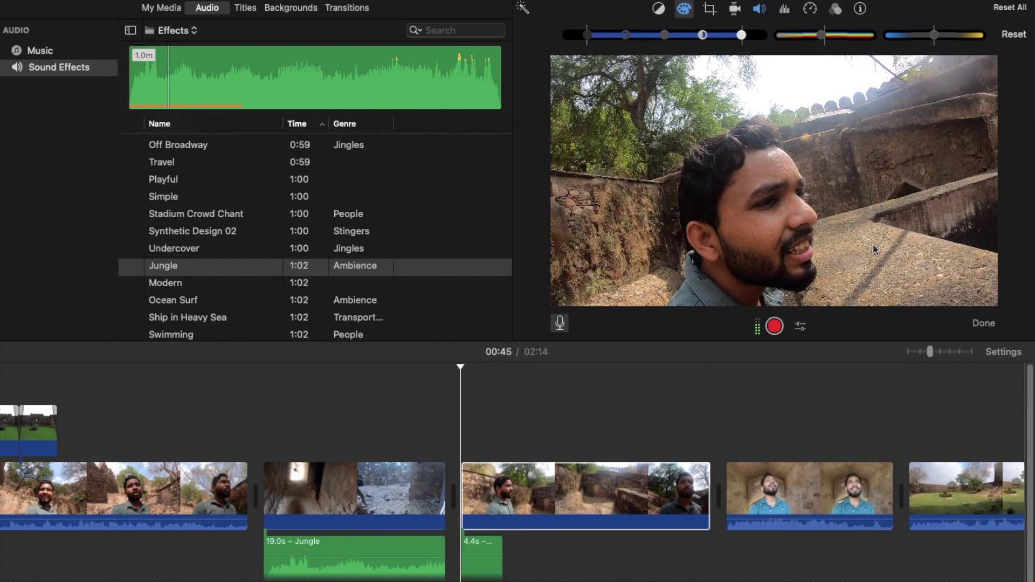
pyautogui.click(994, 324)
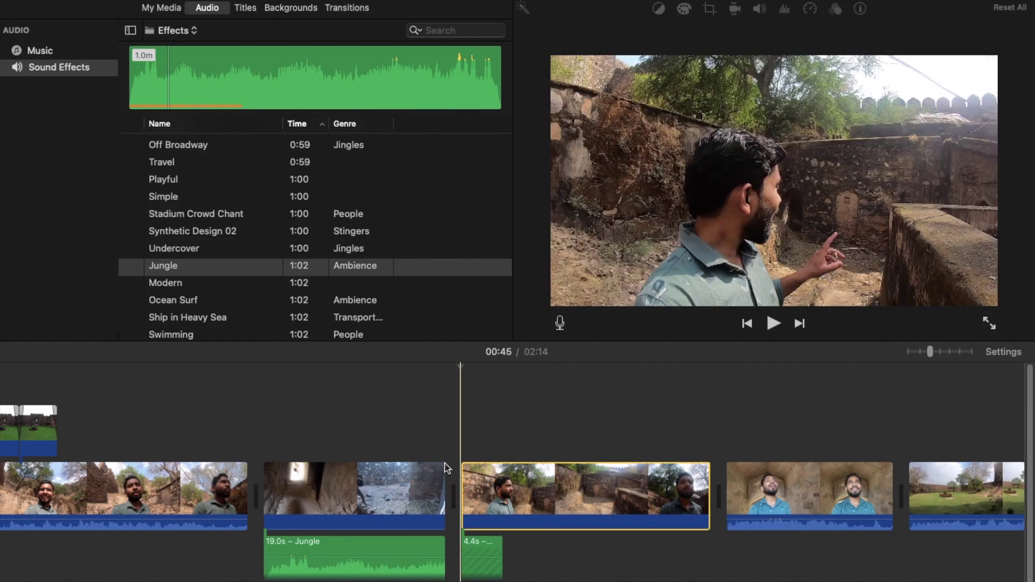
pyautogui.press('space')
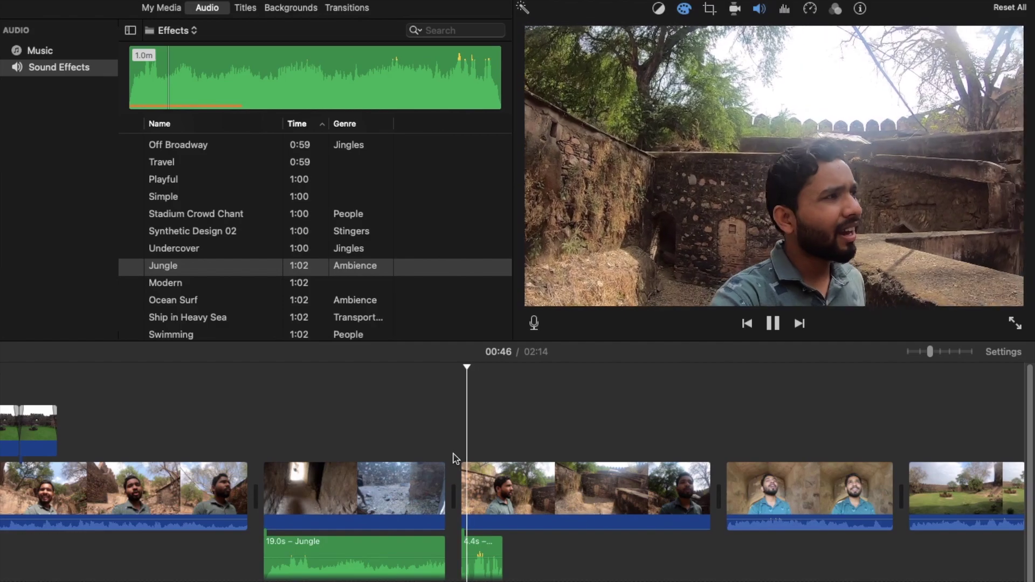
pyautogui.press('space')
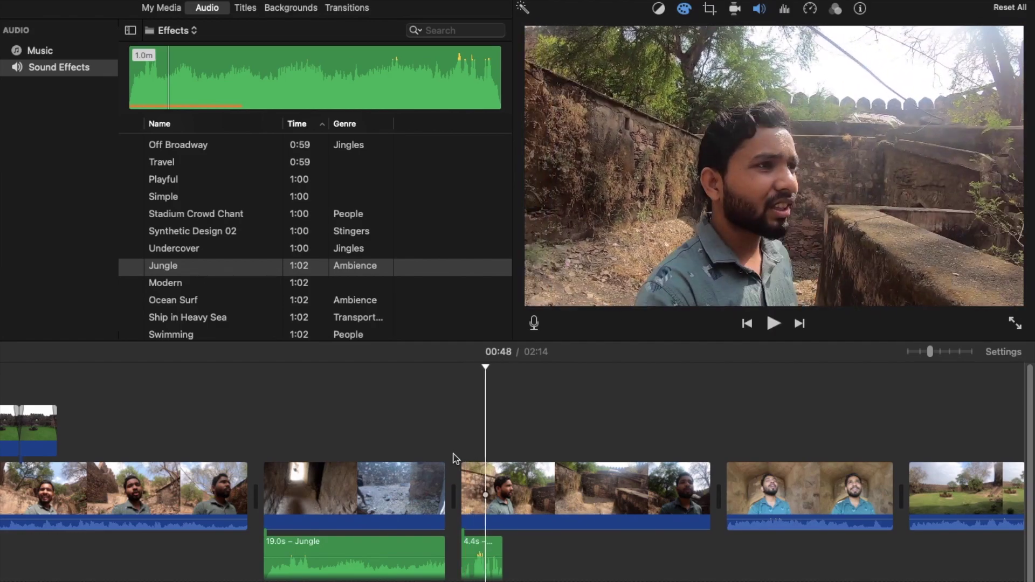
pyautogui.press('space')
pyautogui.press('space')
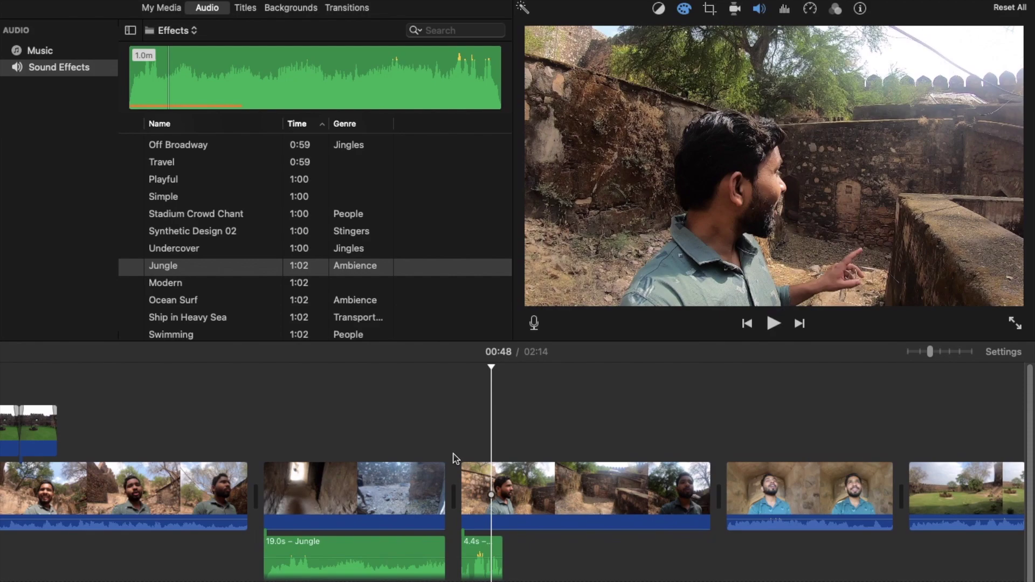
# - Drag the Chromatic title onto the third clip and replace its text with 'The Coding Bus'
pyautogui.click(247, 8)
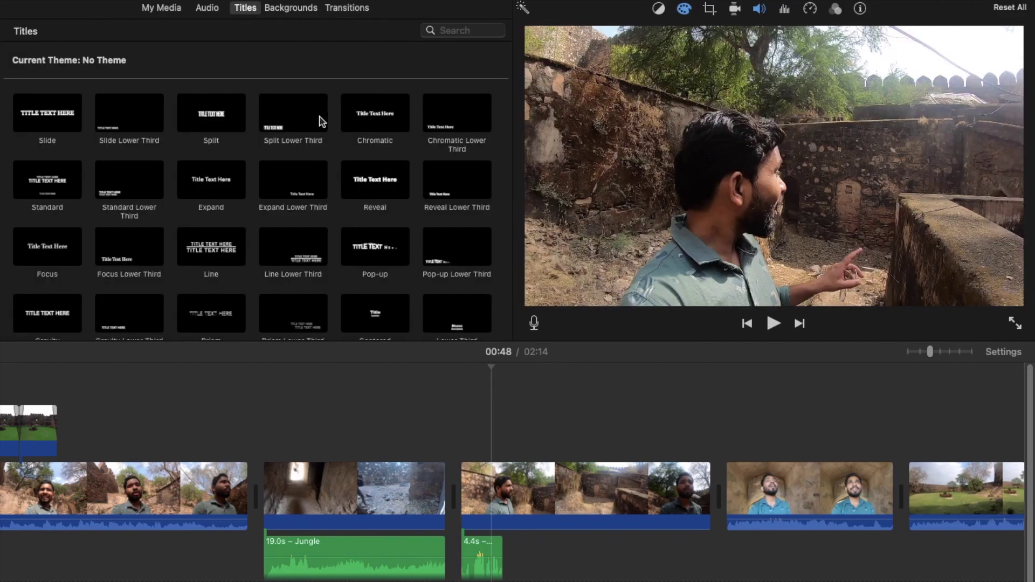
pyautogui.moveTo(381, 118); pyautogui.dragTo(461, 453)
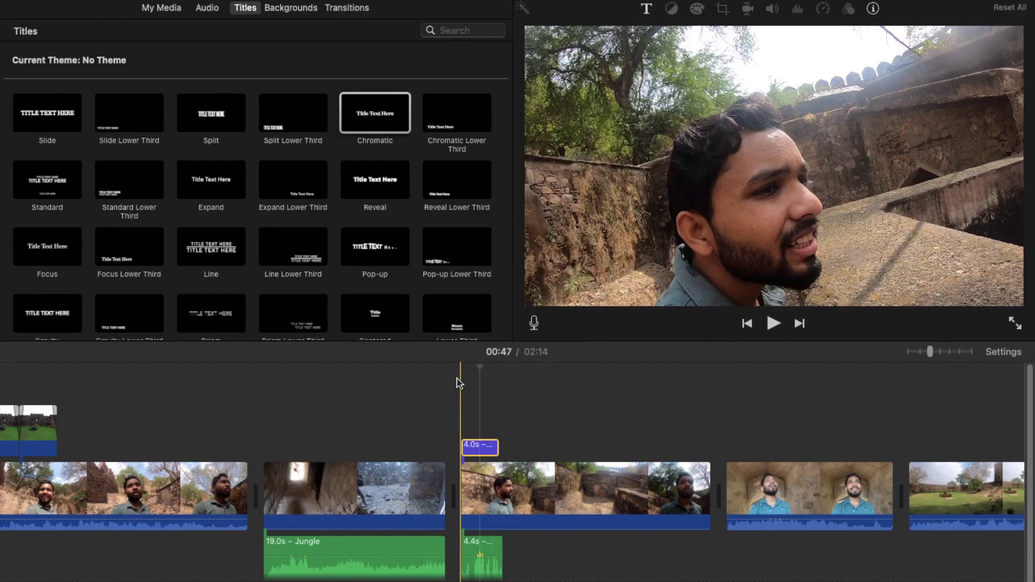
pyautogui.click(487, 449)
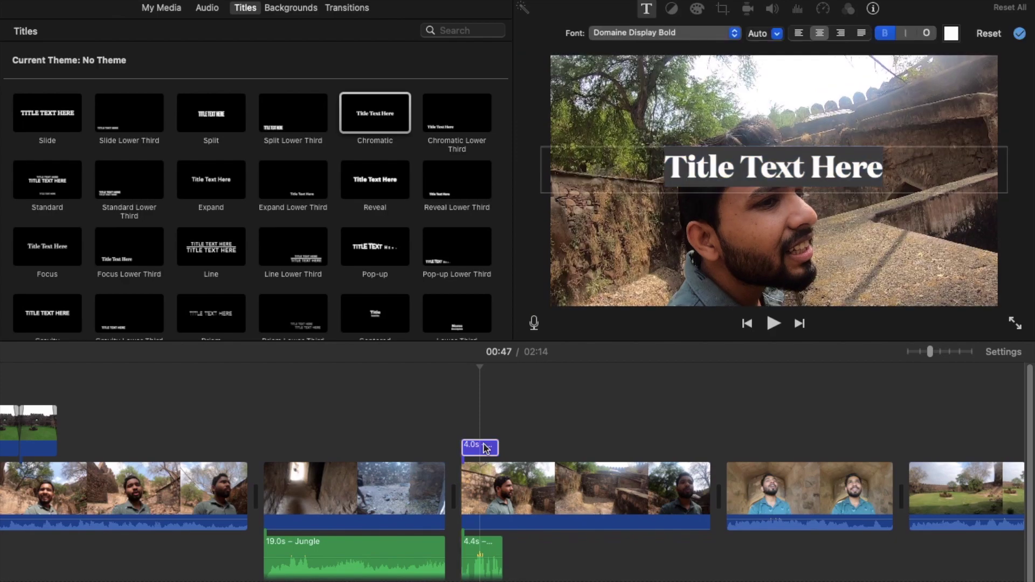
pyautogui.doubleClick(729, 169)
pyautogui.write('Te')
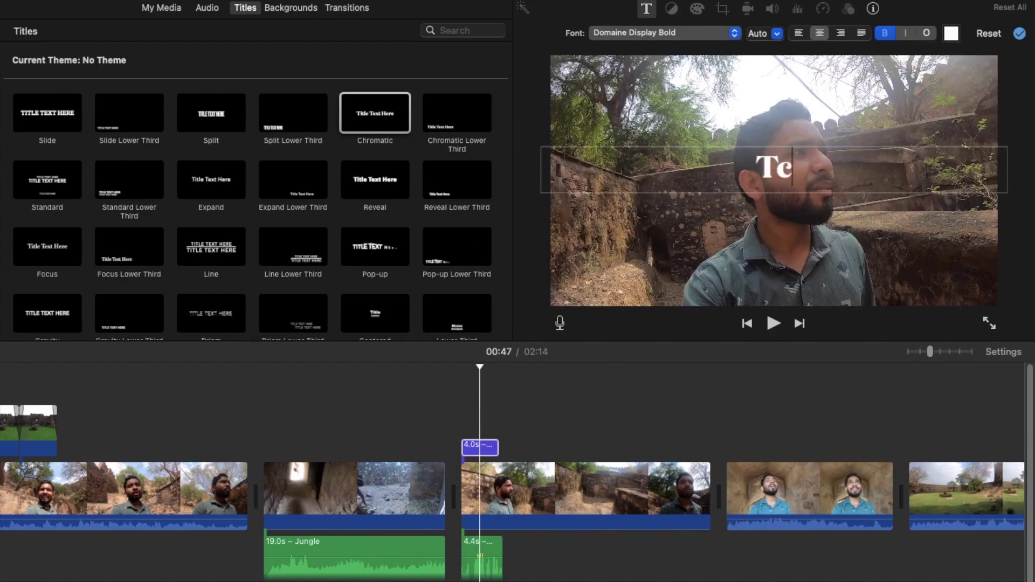
pyautogui.press('BackSpace')
pyautogui.write('he Coding Bus')
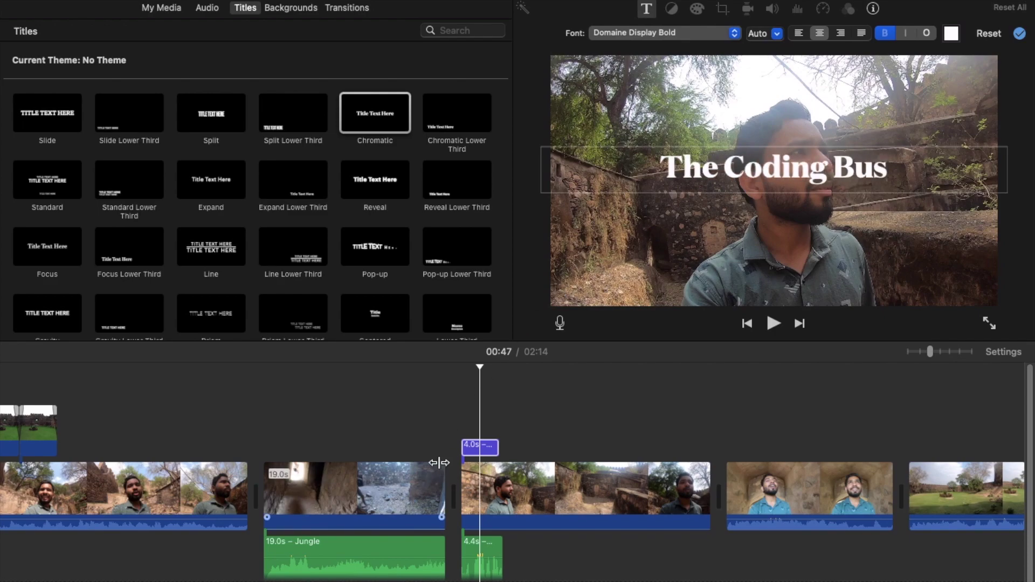
pyautogui.click(462, 417)
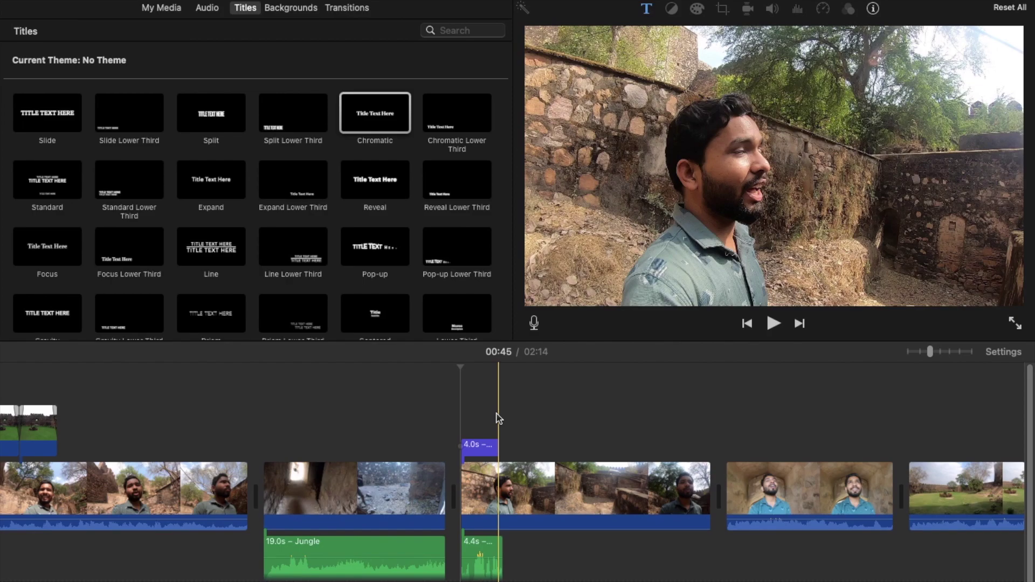
# - Apply Crop to Fill to the stone-wall clip, tightening the frame around the man
pyautogui.click(544, 505)
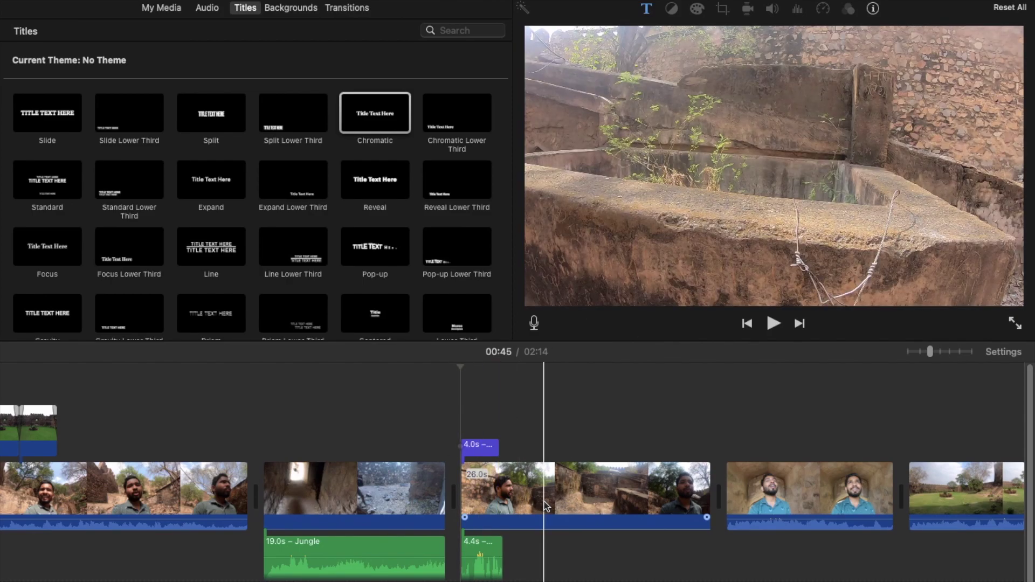
pyautogui.click(710, 8)
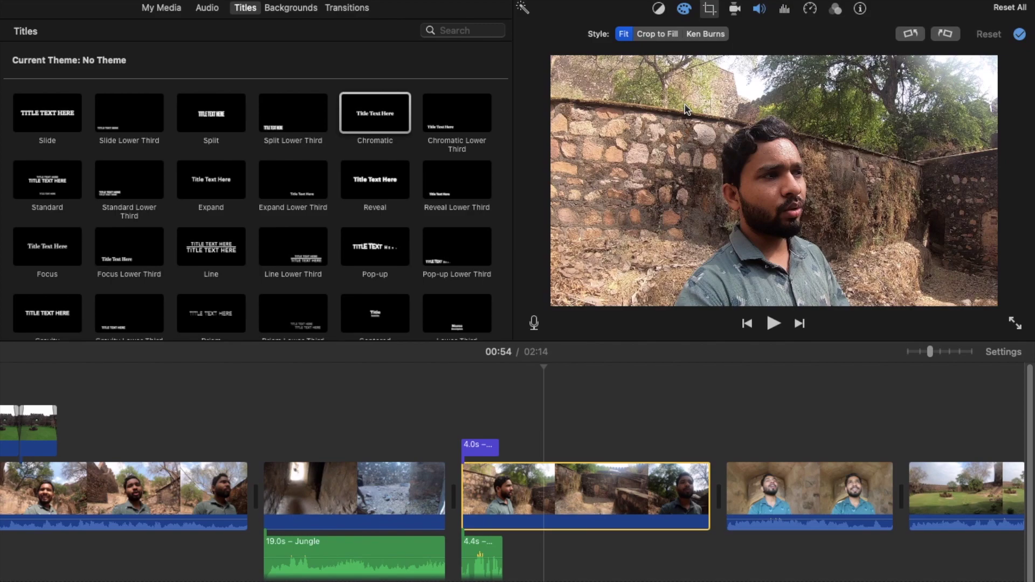
pyautogui.click(655, 34)
pyautogui.click(704, 34)
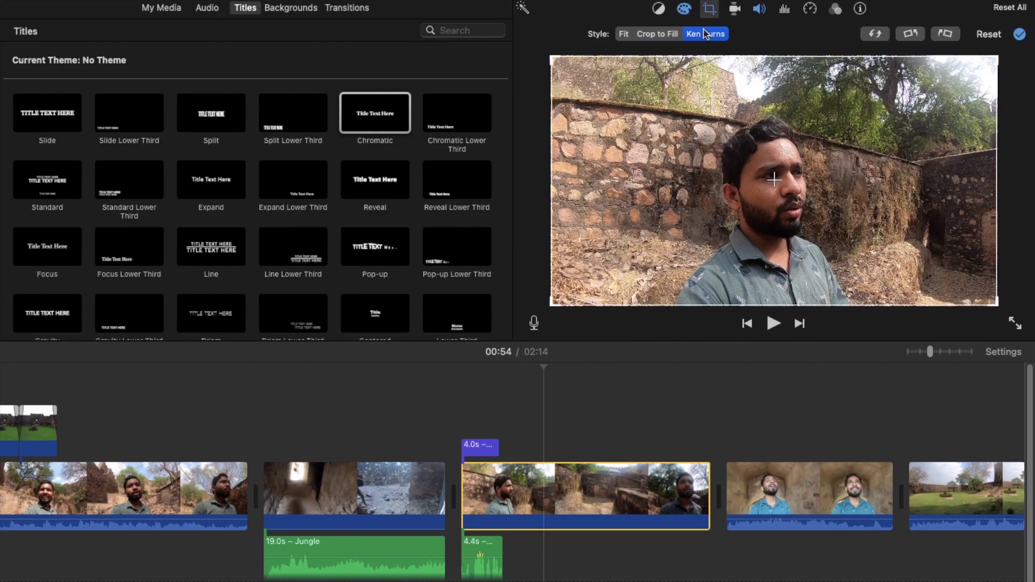
pyautogui.click(656, 35)
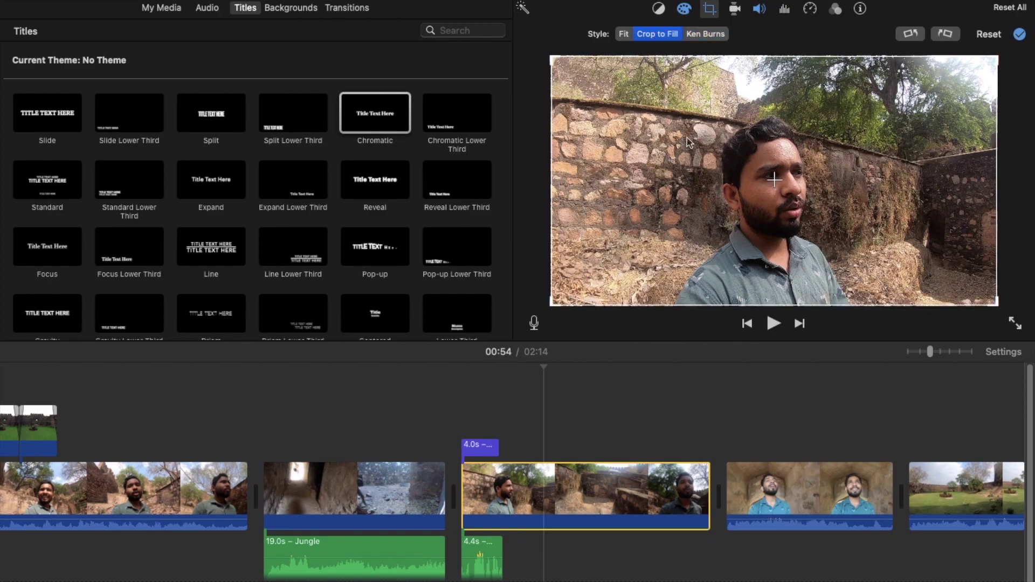
pyautogui.moveTo(551, 57); pyautogui.dragTo(647, 109)
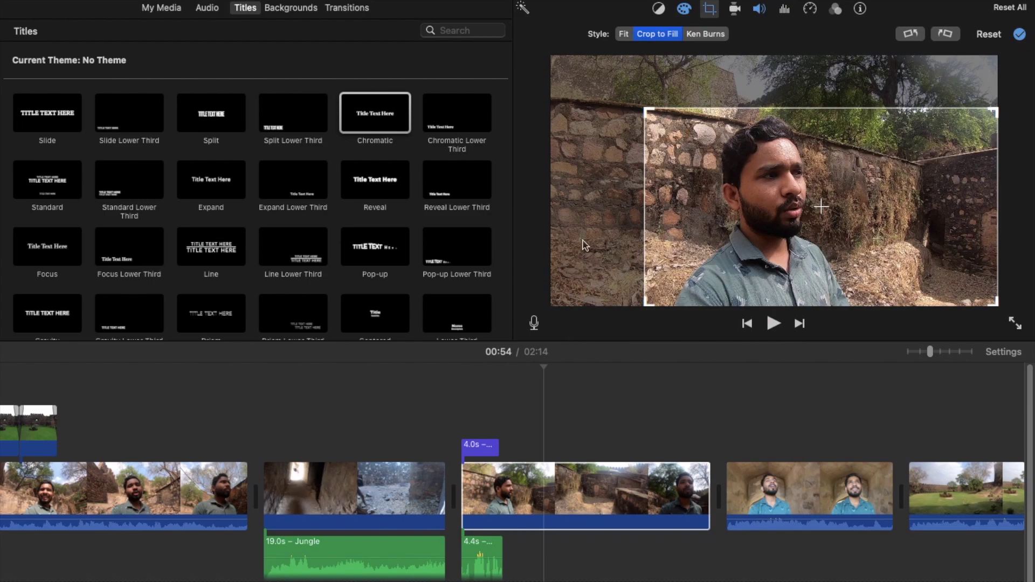
pyautogui.click(1019, 36)
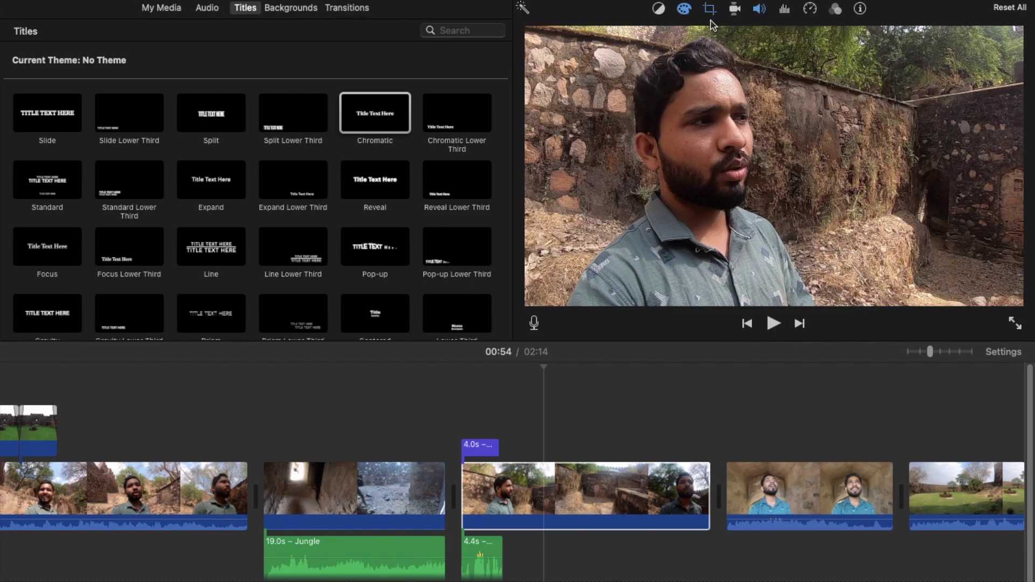
# - Set a Ken Burns move on the wall clip with the Start framing shifted up and left
pyautogui.click(590, 494)
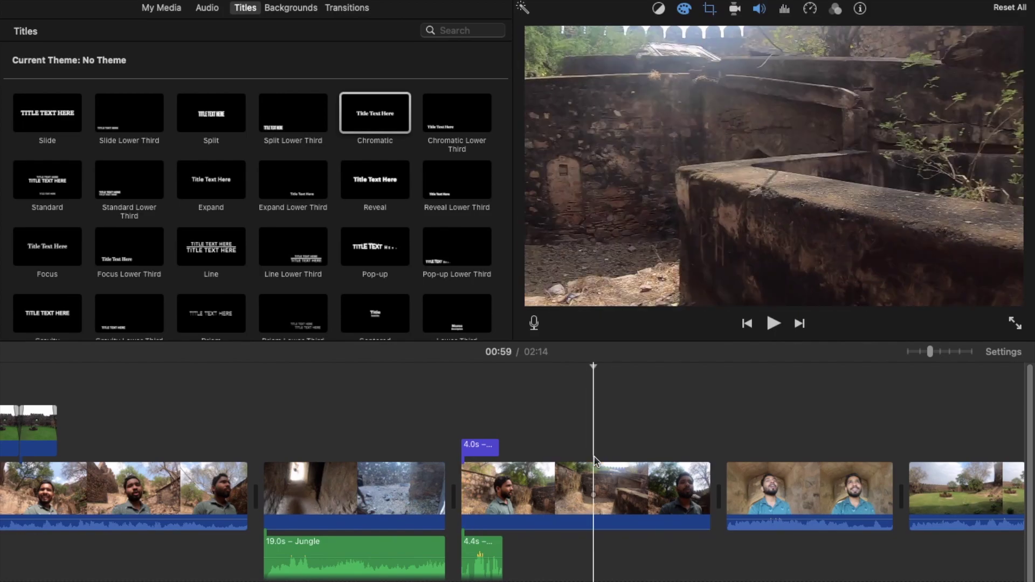
pyautogui.click(709, 8)
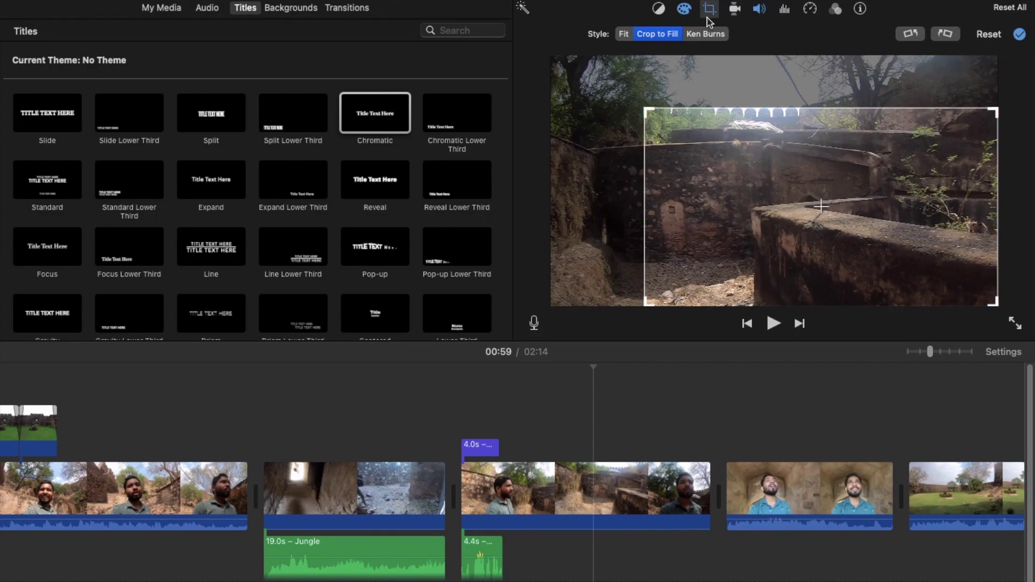
pyautogui.click(708, 35)
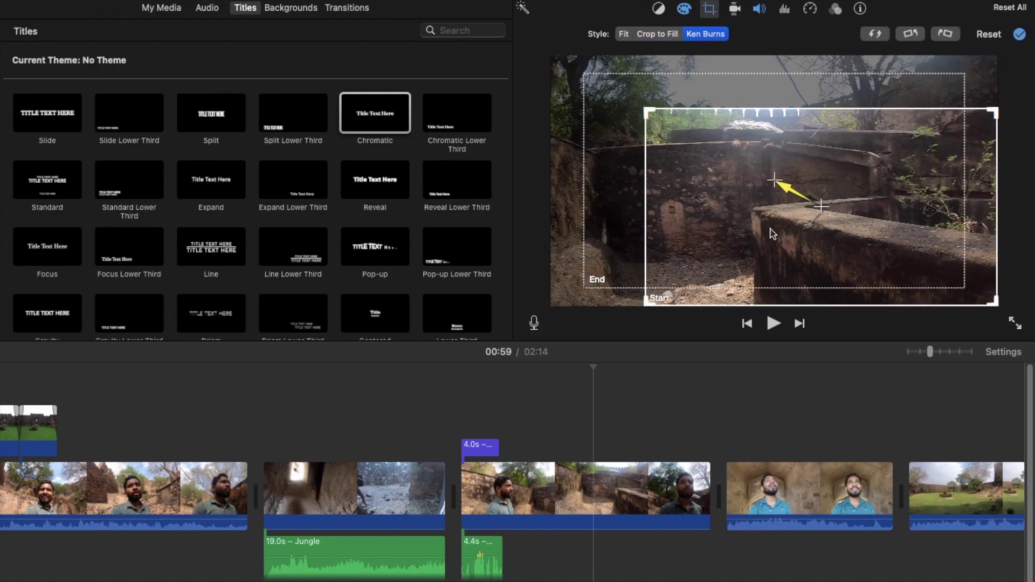
pyautogui.moveTo(717, 213); pyautogui.dragTo(649, 177)
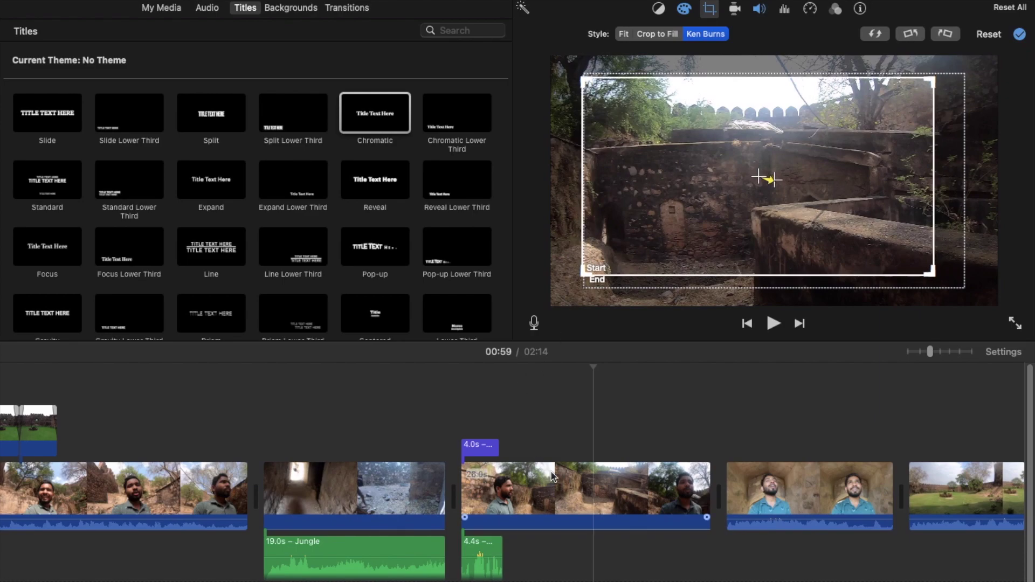
pyautogui.click(502, 419)
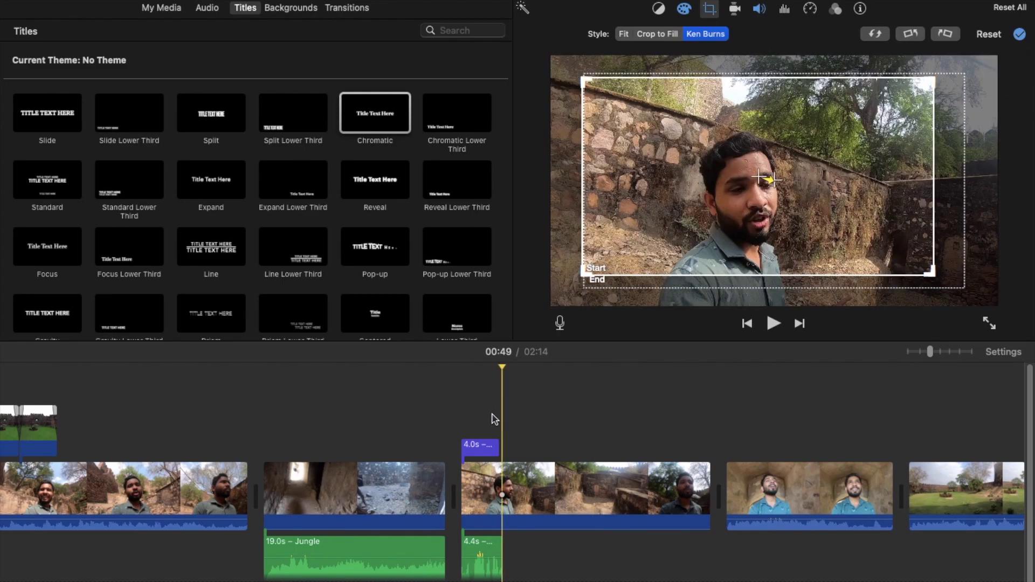
pyautogui.click(1019, 34)
# - Play the edited wall clip to preview the crop and Ken Burns effects
pyautogui.press('space')
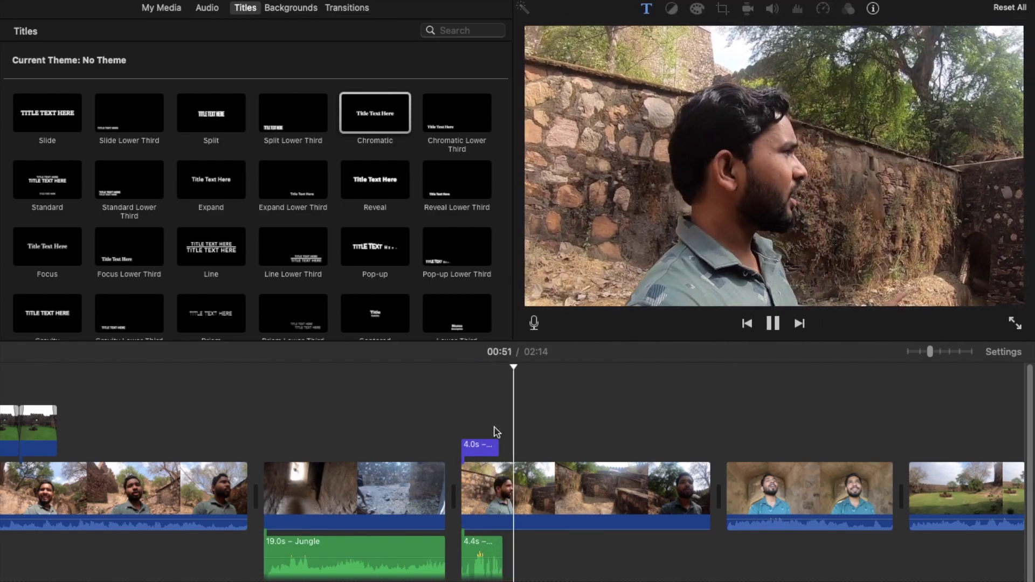
pyautogui.click(554, 430)
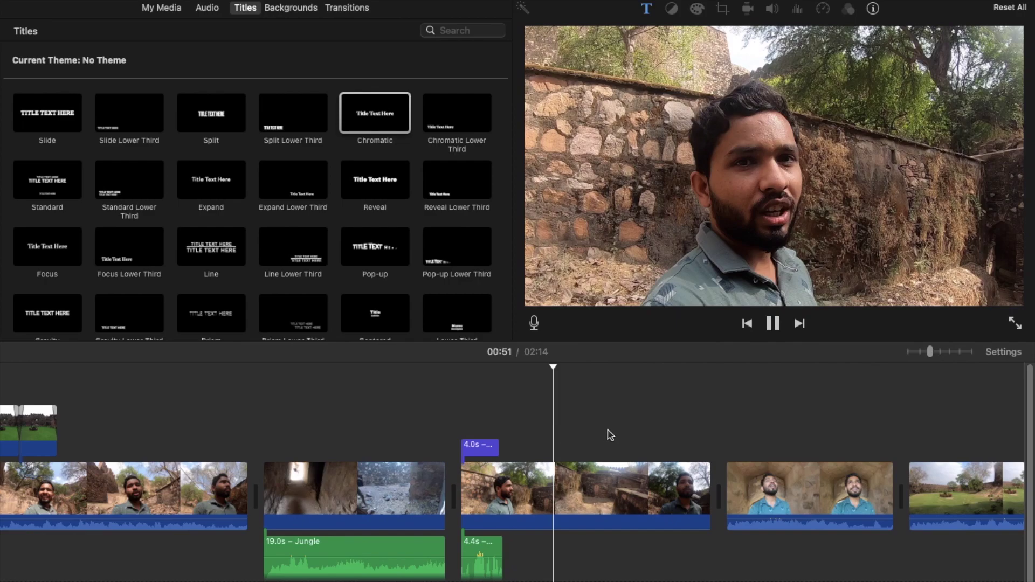
pyautogui.click(608, 432)
pyautogui.click(548, 438)
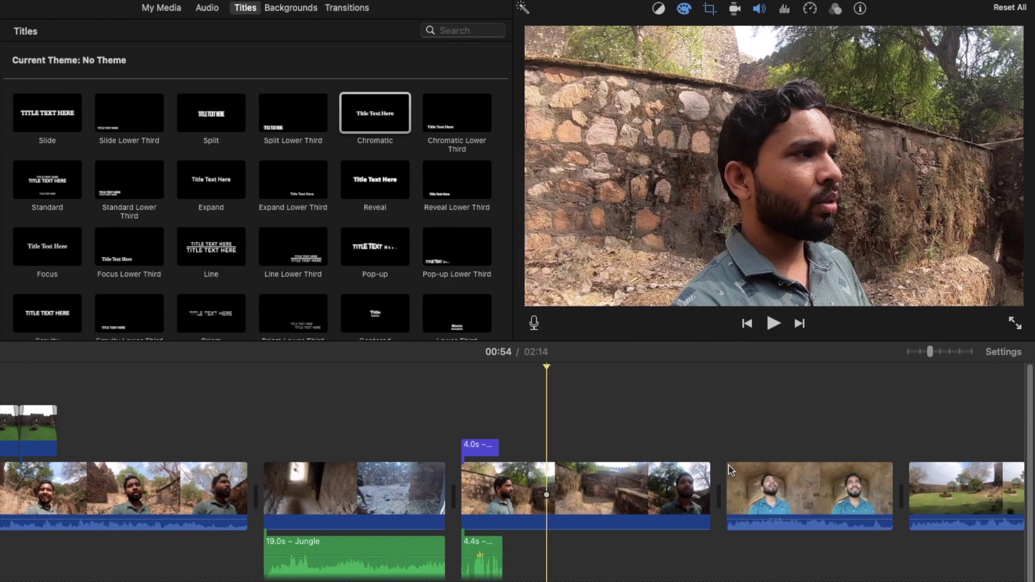
# - Set the fourth clip, the man under the stone arch, to Fast at 8x speed
pyautogui.click(781, 488)
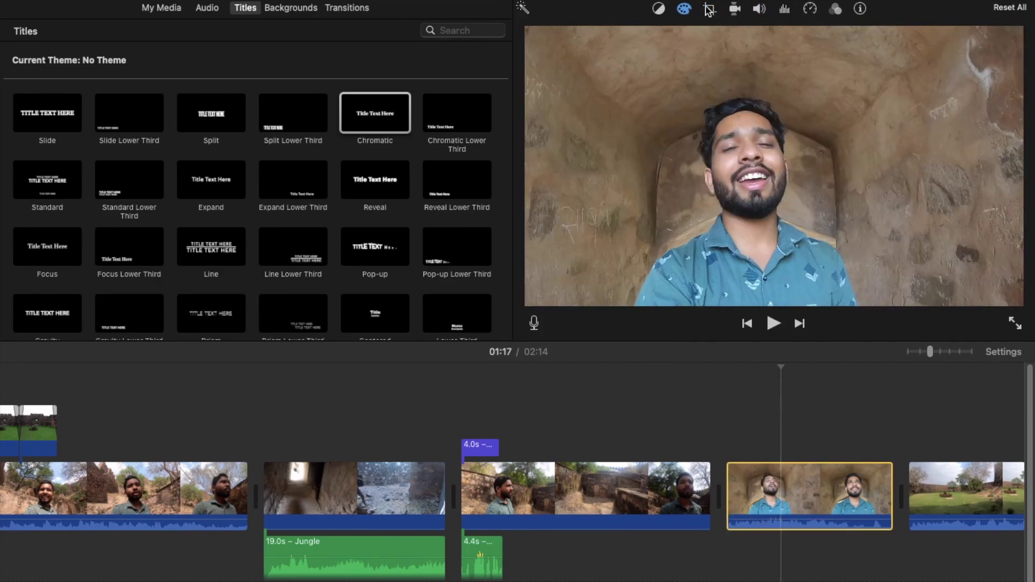
pyautogui.click(809, 9)
pyautogui.click(659, 35)
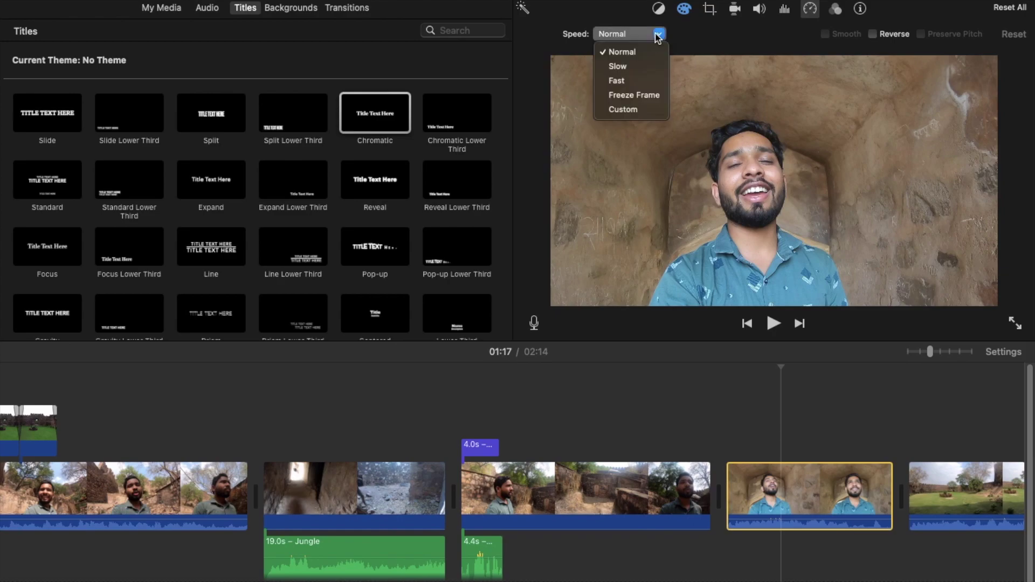
pyautogui.click(694, 56)
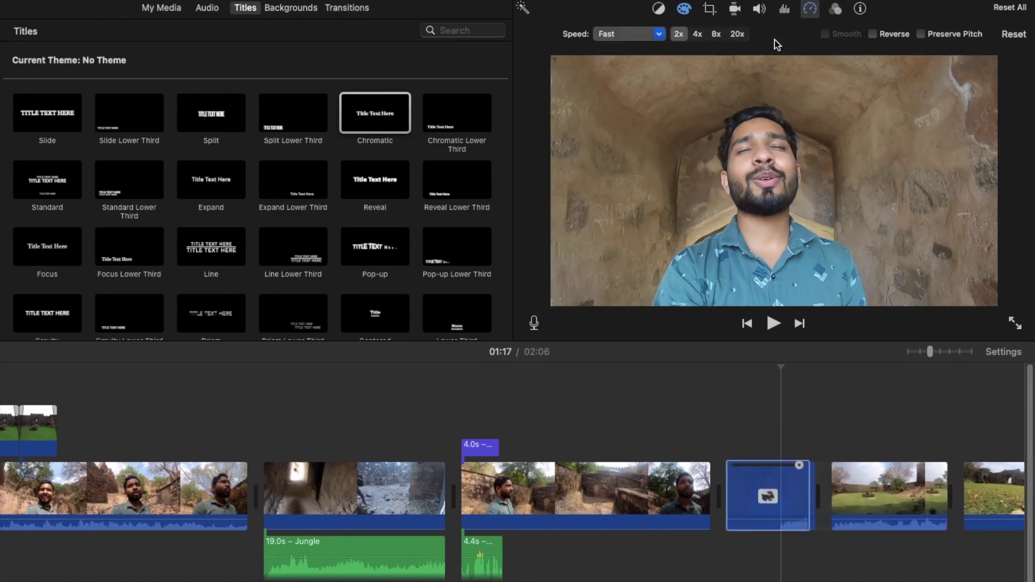
pyautogui.click(716, 34)
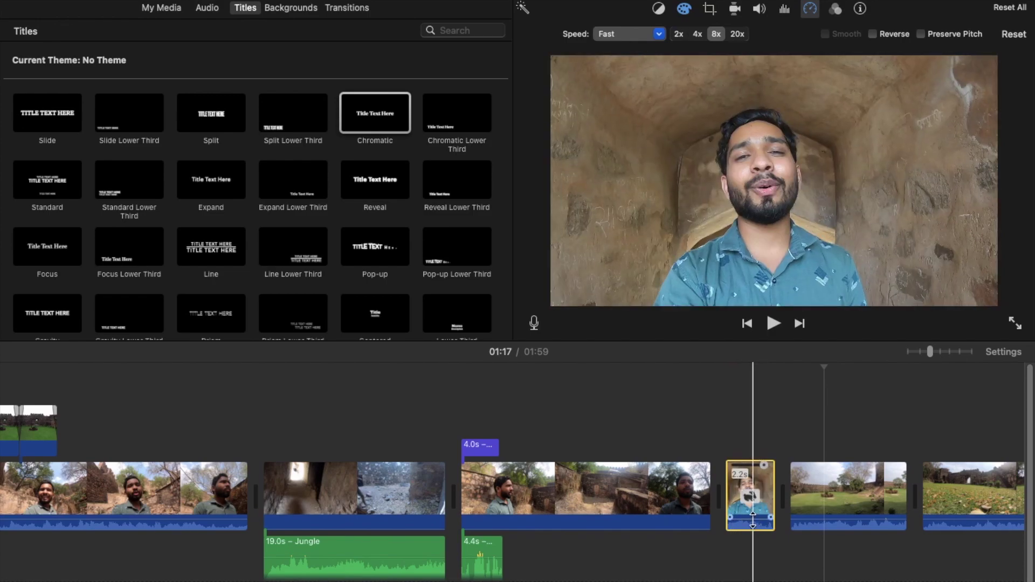
# - Play back the sped-up 2.2s archway clip to check the result
pyautogui.click(722, 462)
pyautogui.press('space')
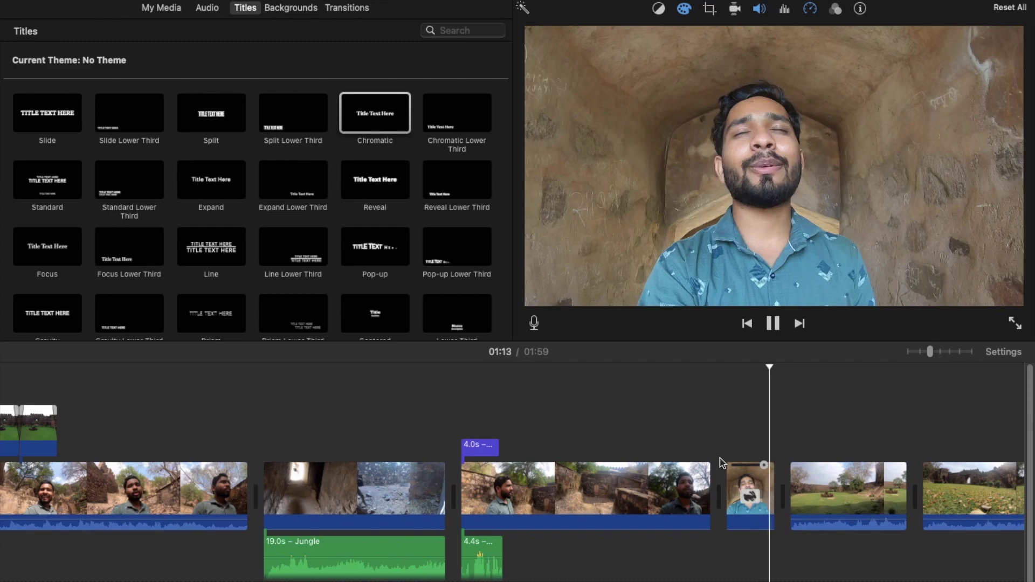
pyautogui.press('space')
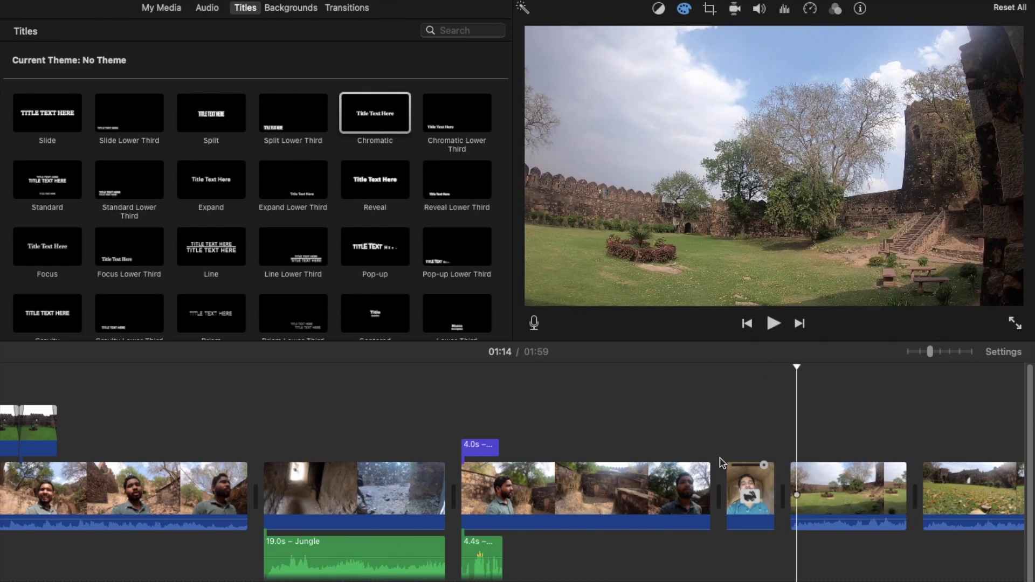